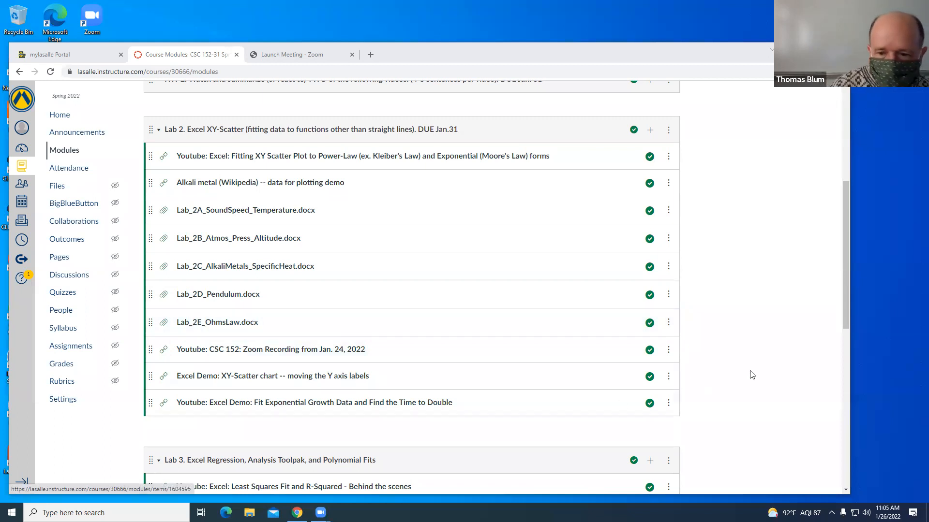
Download Galileo.xlsx from the Lab 3 module and open it for editing in Excel.
drag(844, 234, 845, 337)
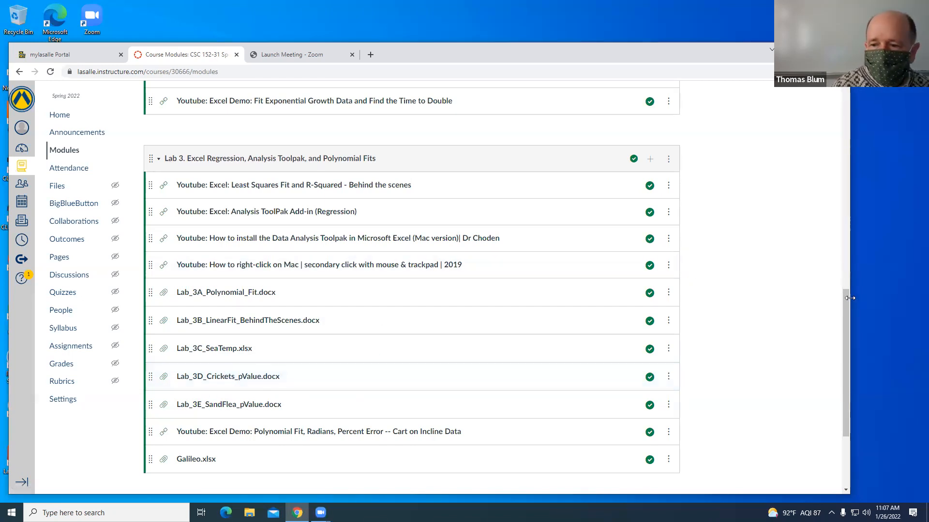
drag(845, 301, 841, 327)
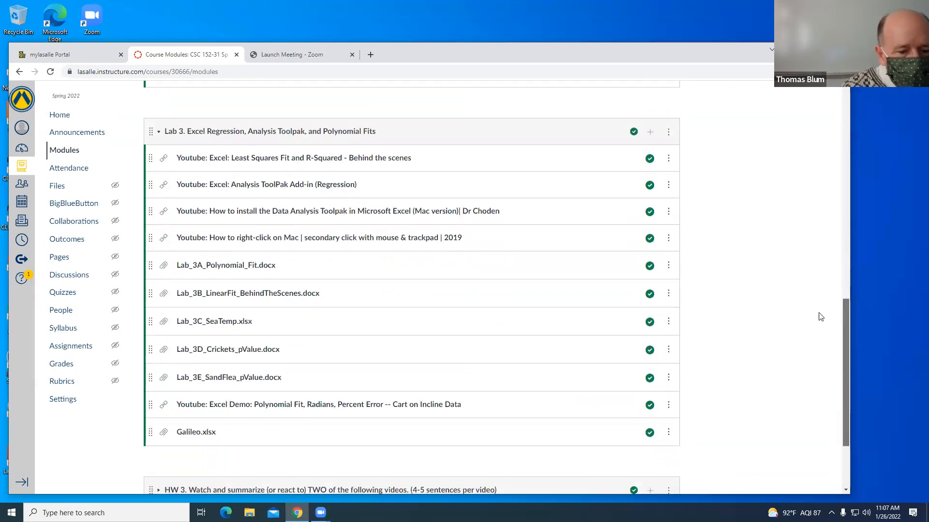
click(202, 437)
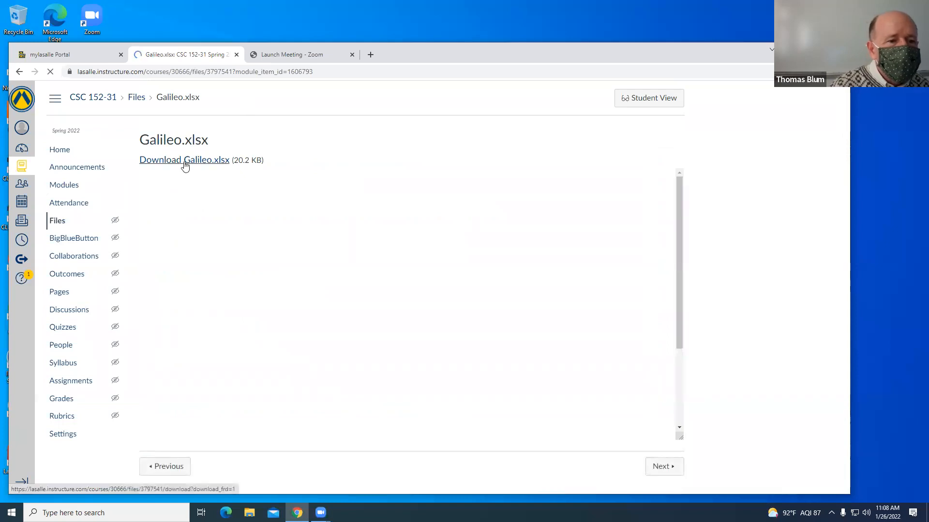
click(184, 163)
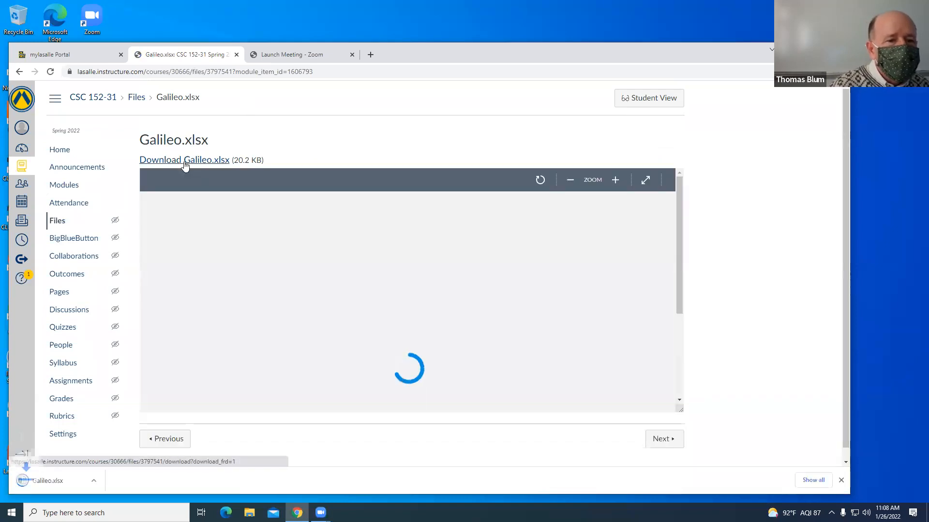
click(68, 483)
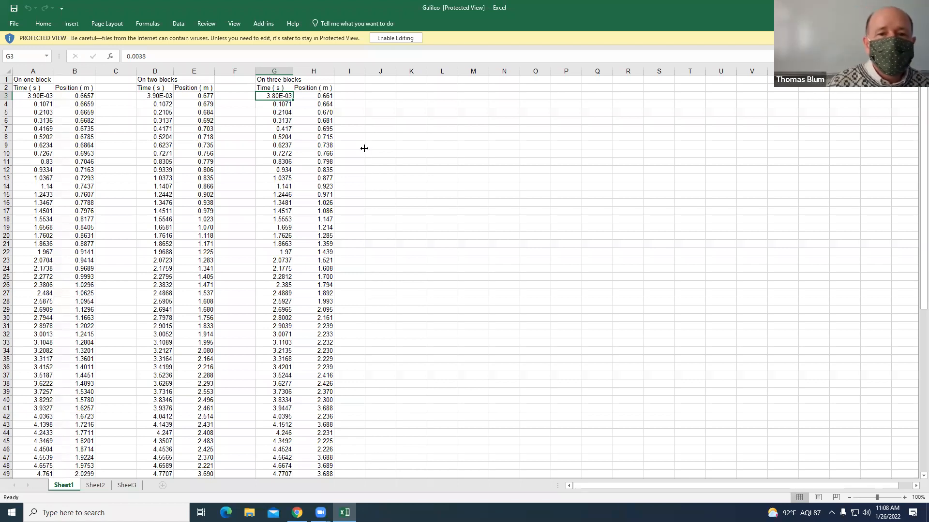
click(393, 39)
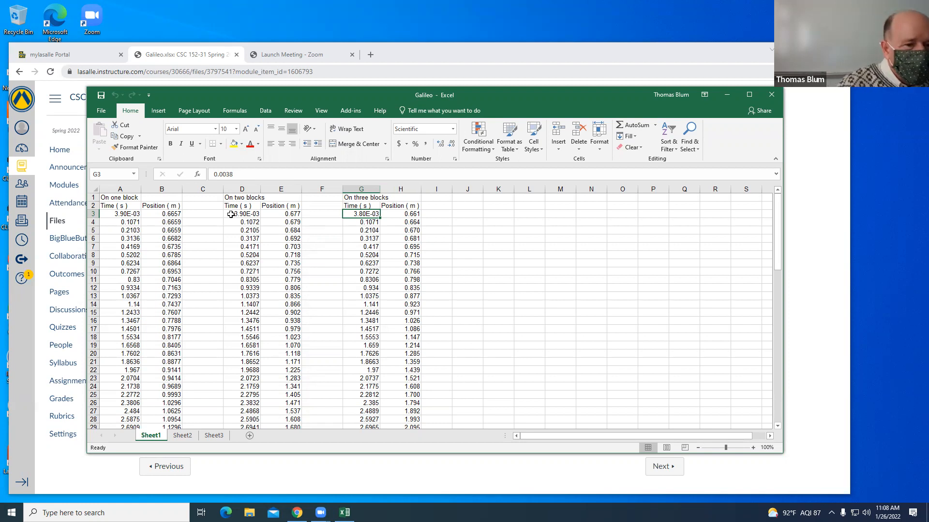
Insert a markers-only scatter chart of the one-block time and position data in A3:B83.
click(167, 213)
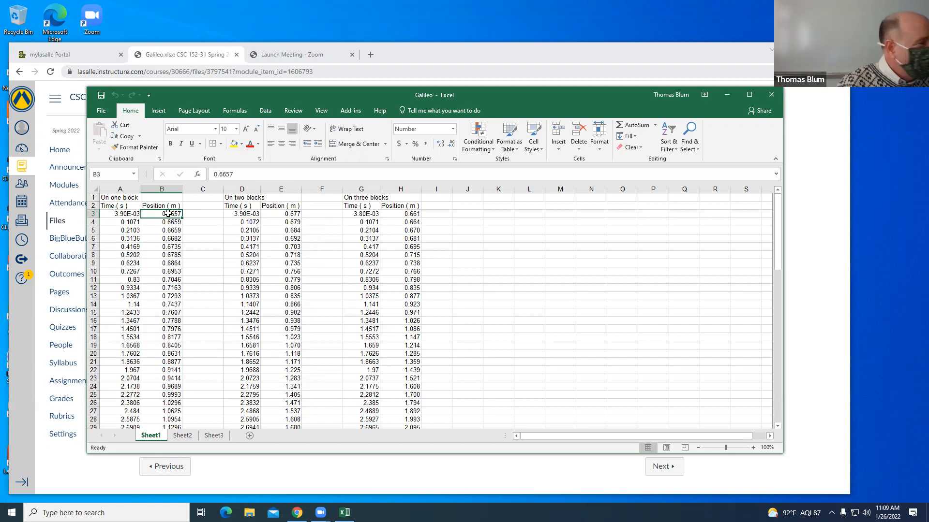
click(117, 212)
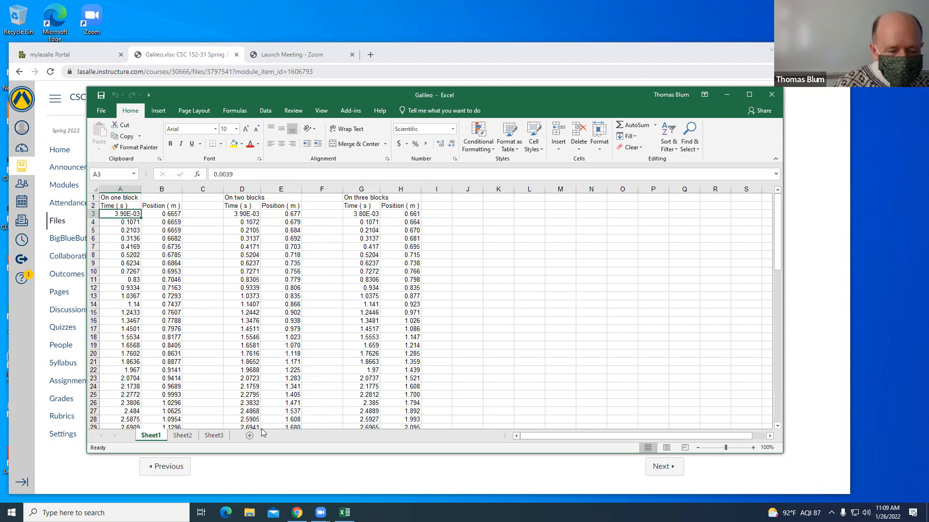
mouse_move(778, 250)
mouse_down()
mouse_move(779, 291)
mouse_move(777, 247)
mouse_up()
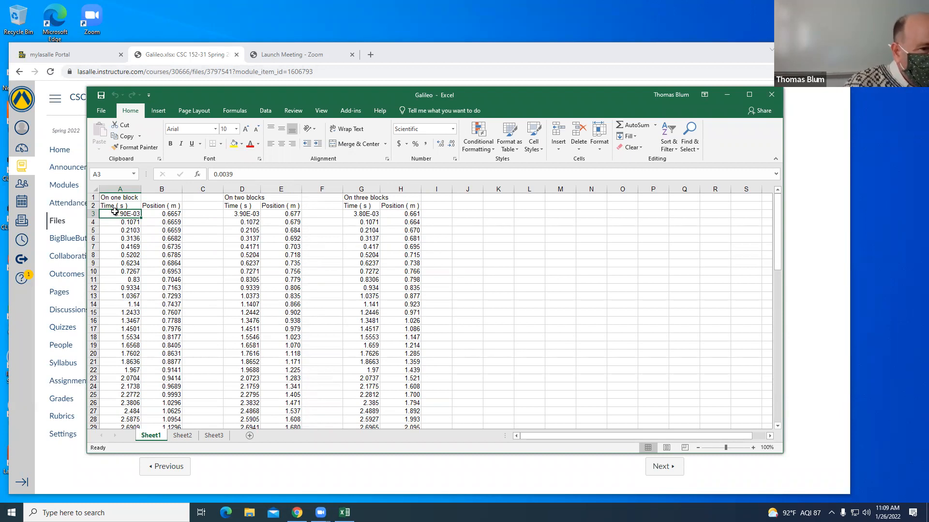
drag(116, 213, 165, 408)
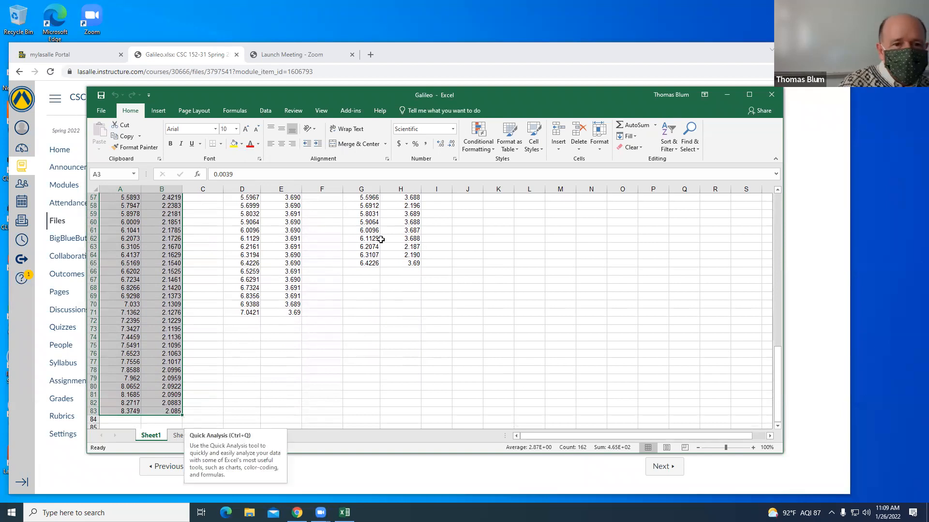
click(160, 111)
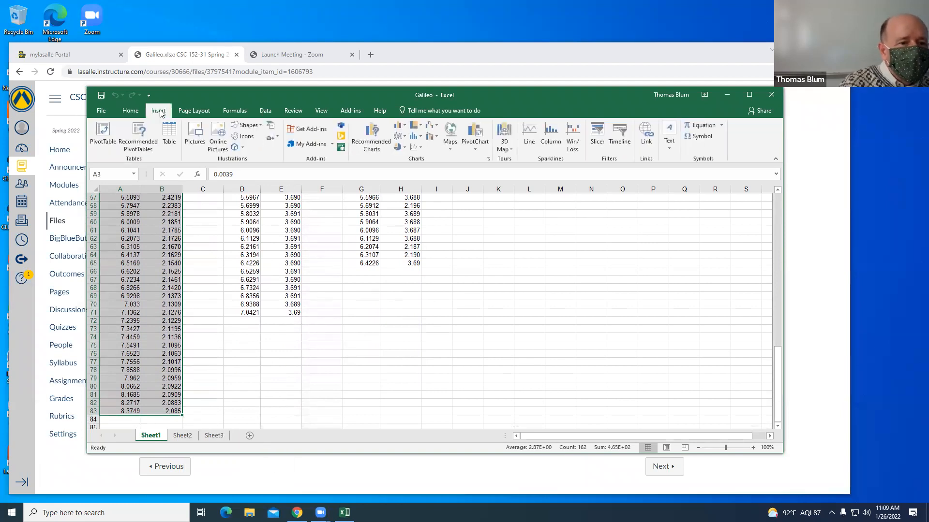
click(415, 146)
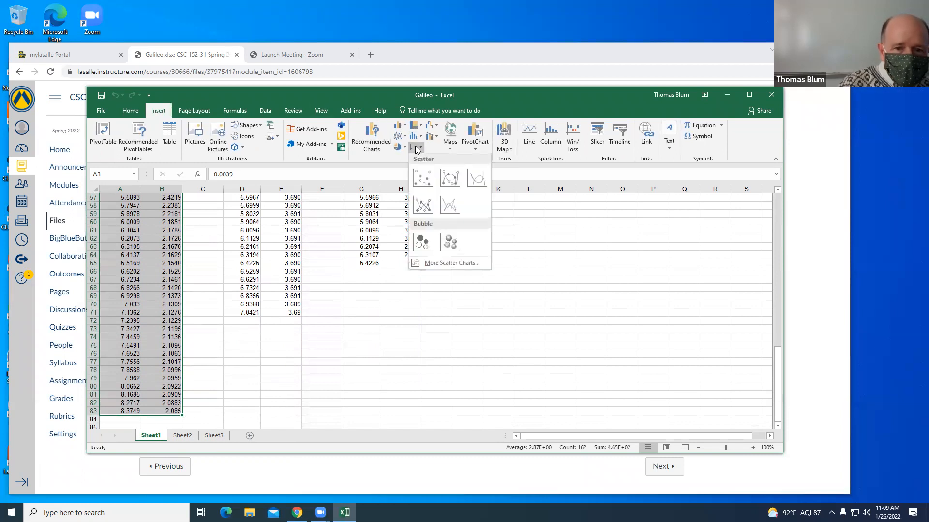
click(422, 183)
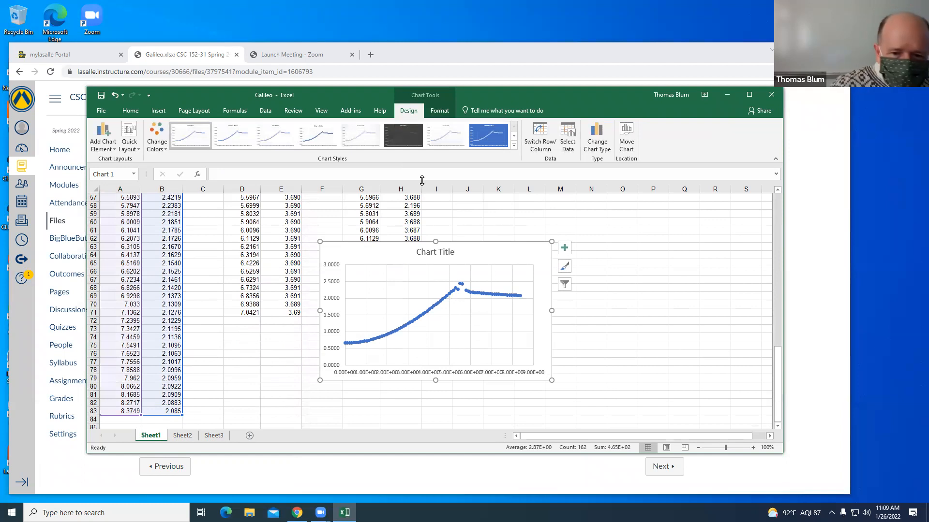
Clear the one-block data after the curve's peak, A57:B83, and move the chart off the three-block columns.
mouse_move(348, 344)
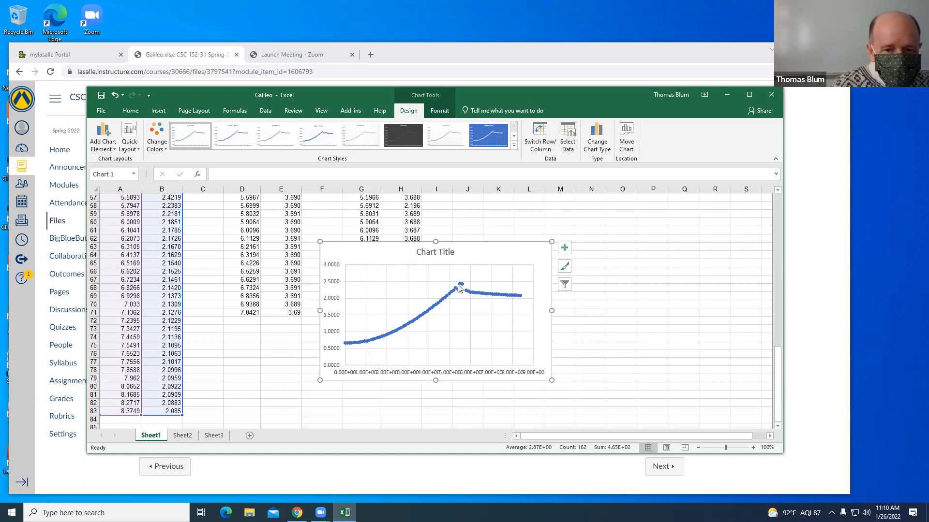
mouse_move(461, 287)
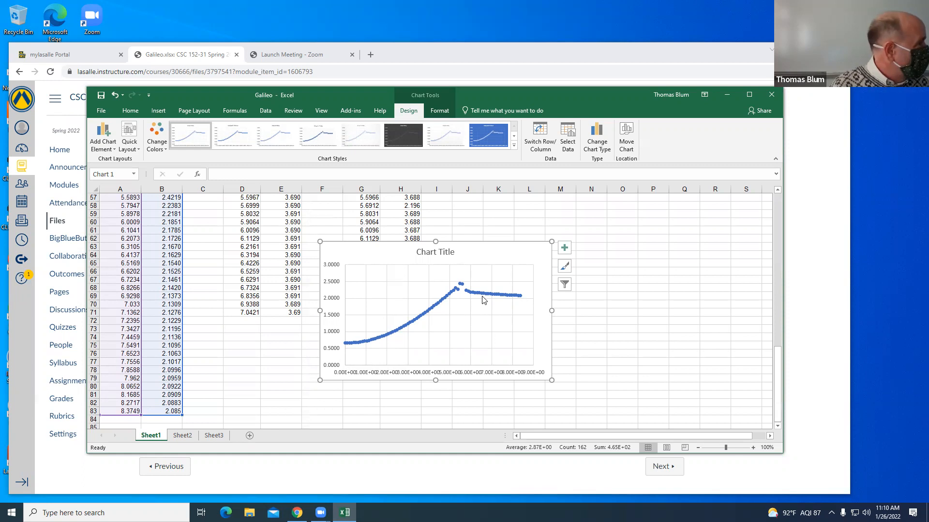
mouse_move(482, 300)
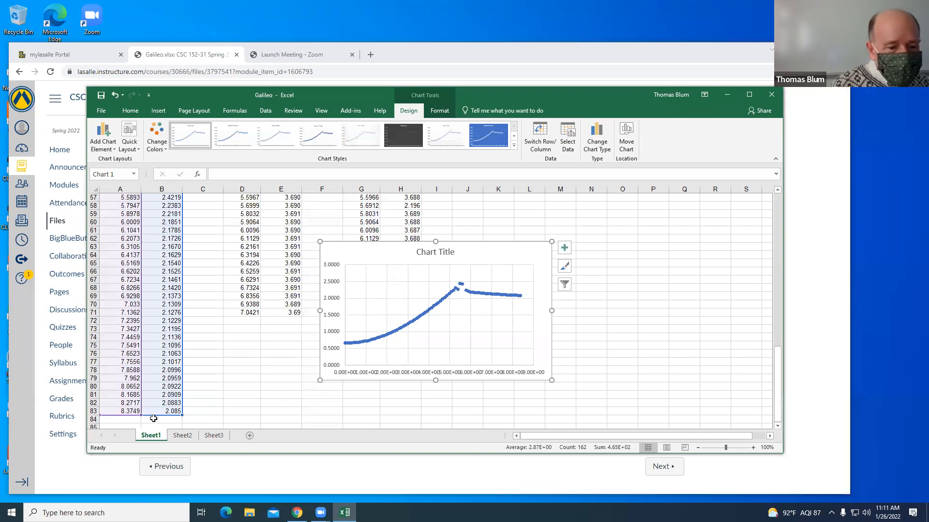
drag(114, 411, 180, 315)
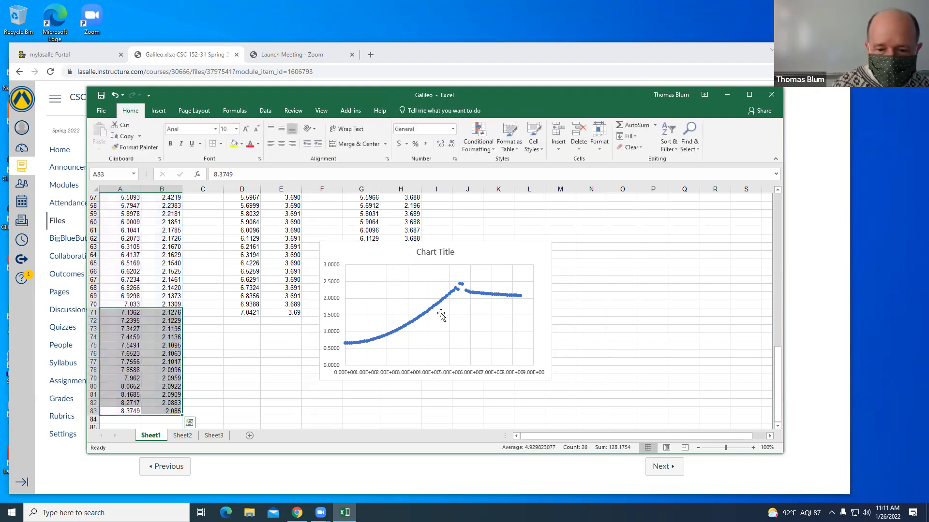
mouse_move(460, 285)
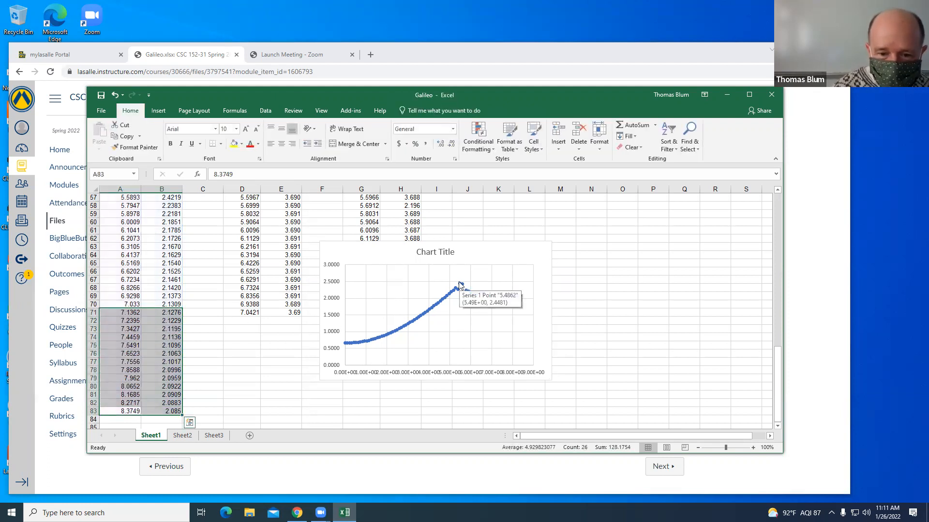
drag(118, 410, 155, 262)
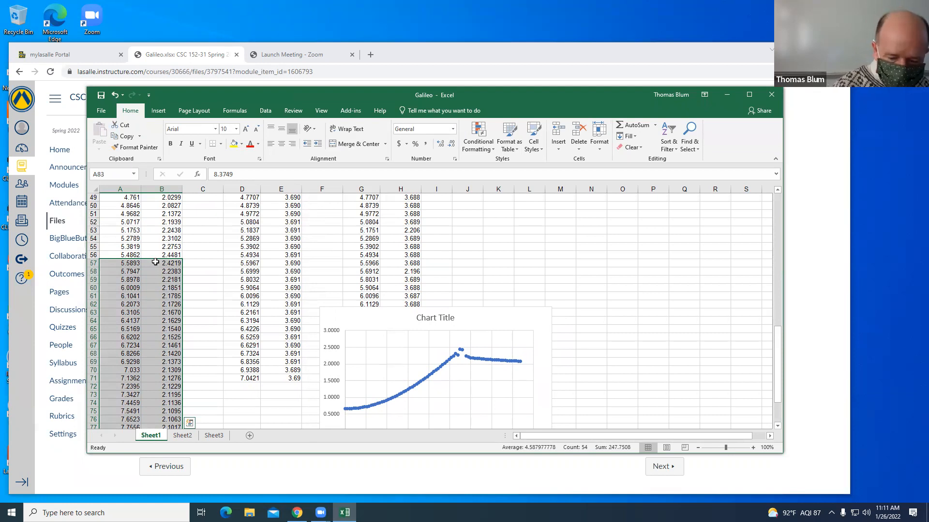
key(Delete)
scroll(156, 261, down, 7)
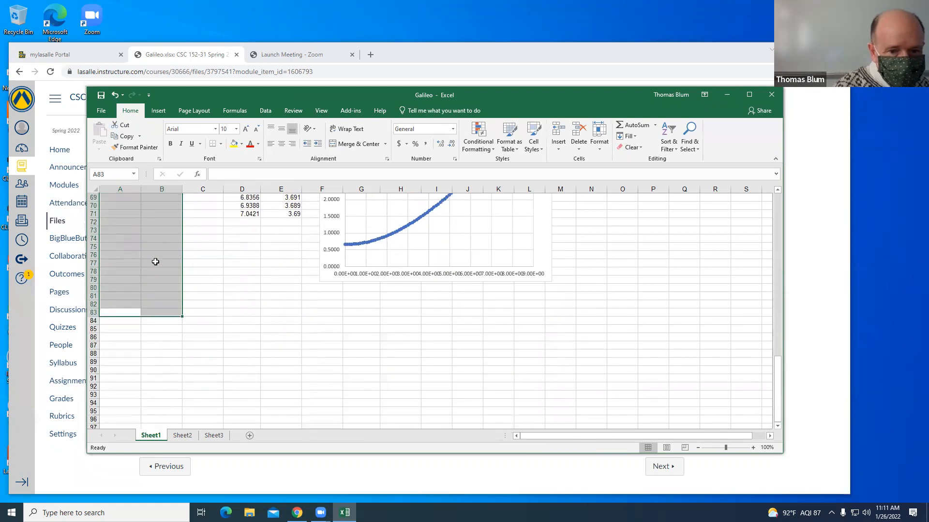
drag(775, 367, 777, 330)
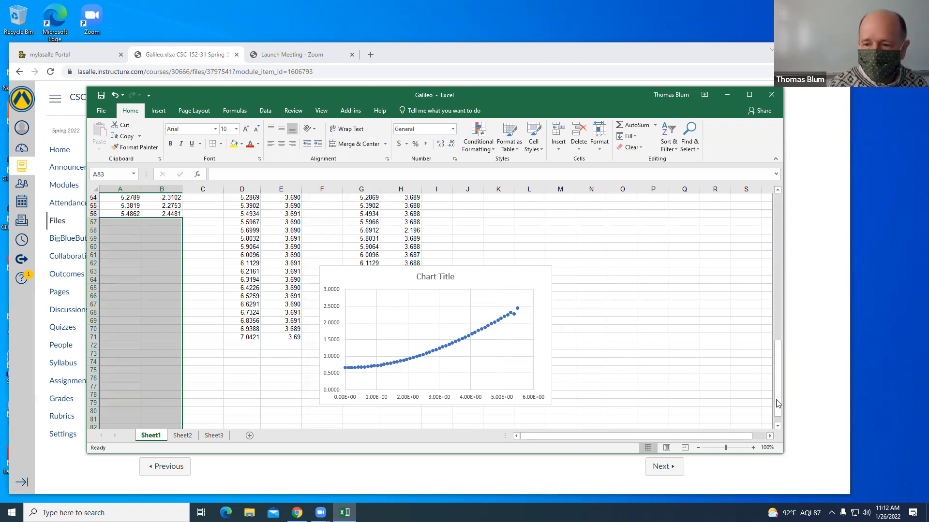
drag(378, 270, 506, 255)
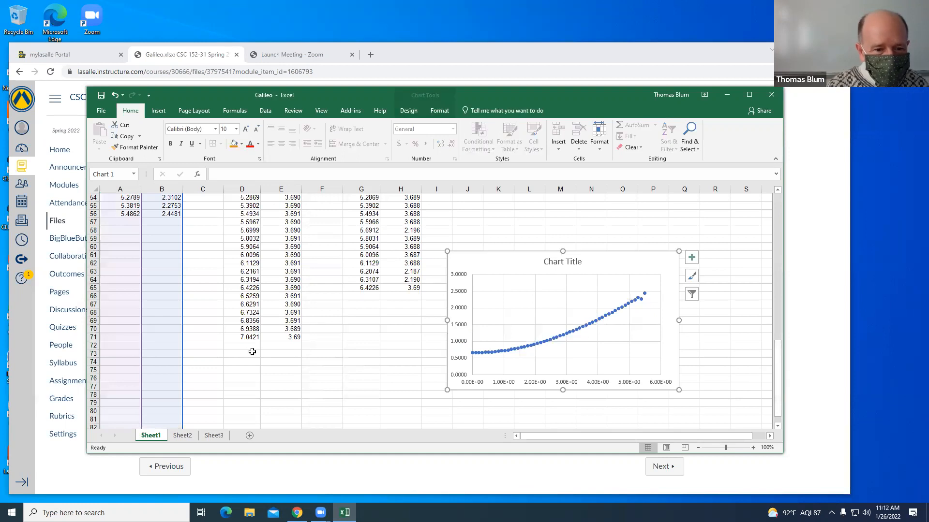
Insert a markers-only scatter chart of the two-block data in D3:E71 and check the coordinates of its peak point.
drag(247, 337, 276, 214)
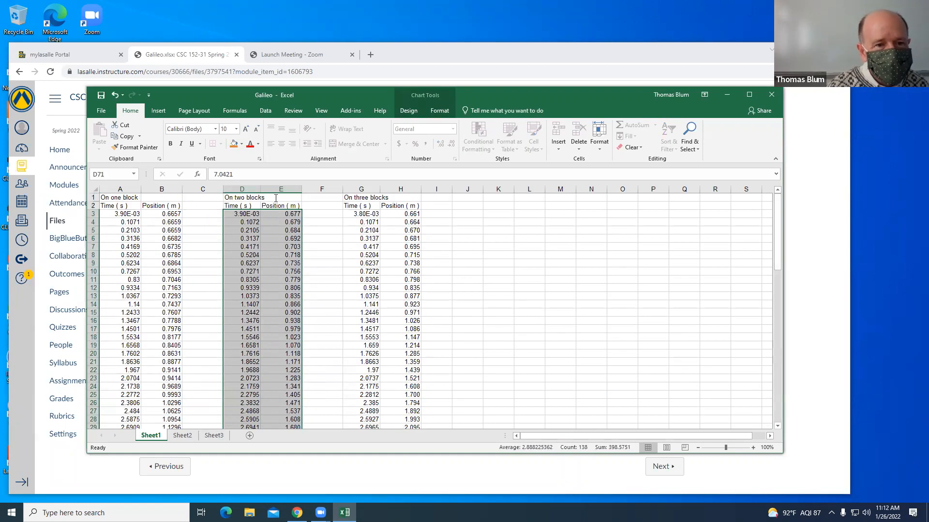
click(159, 112)
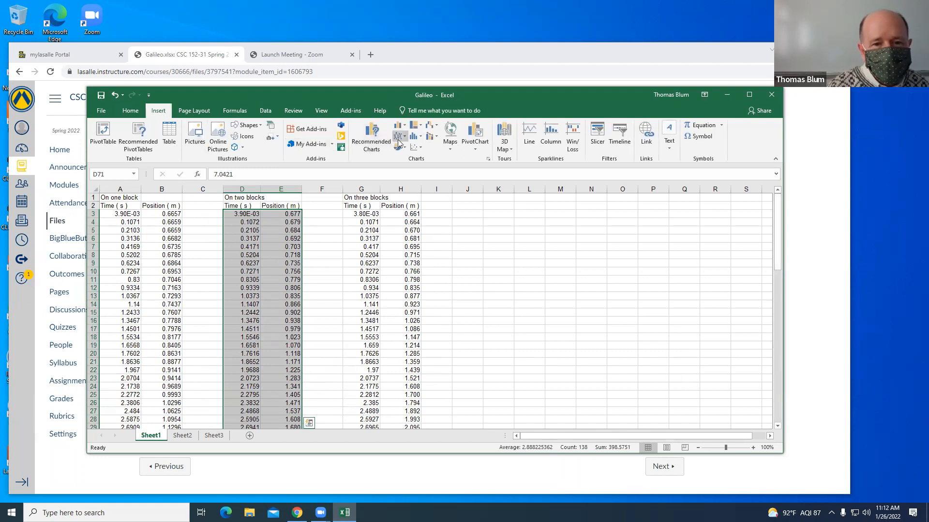
click(415, 147)
click(422, 185)
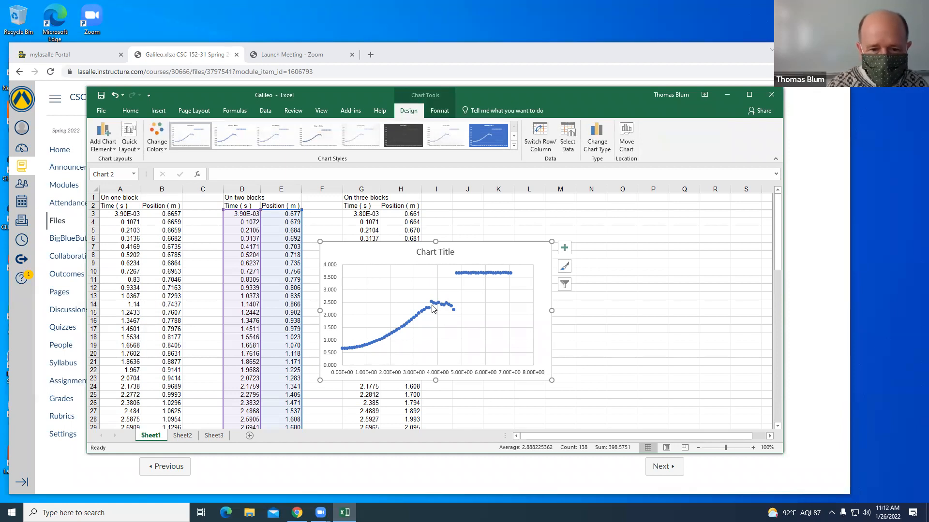
mouse_move(432, 303)
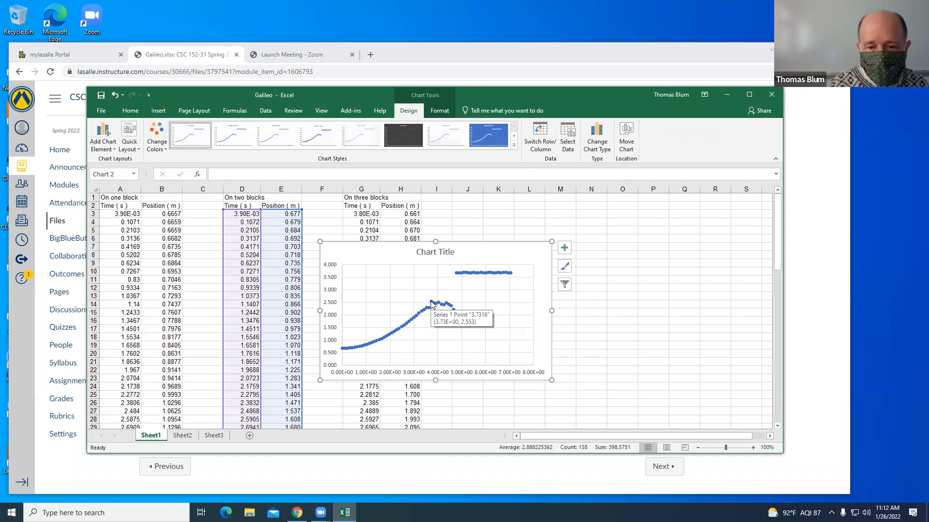
click(683, 286)
Insert another markers-only scatter chart using only the two-block data up to the peak, D3:E39.
drag(241, 213, 289, 412)
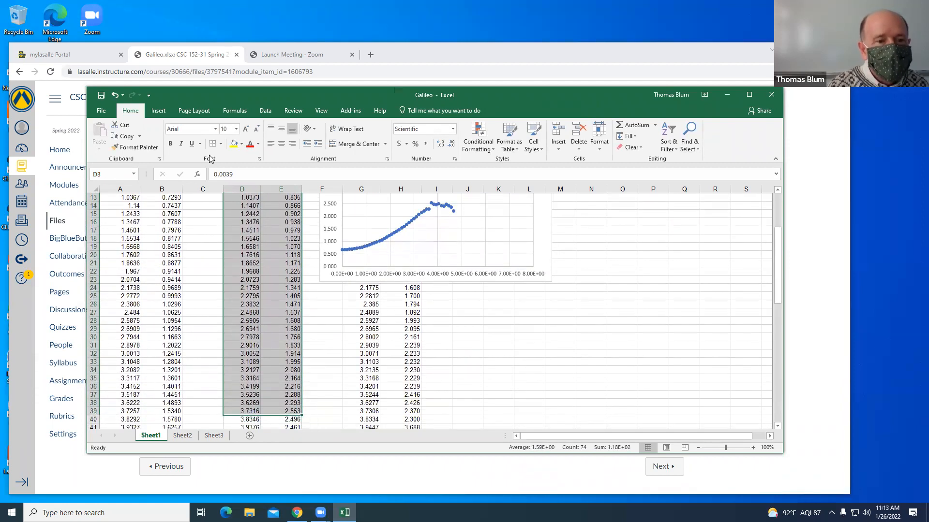
click(159, 111)
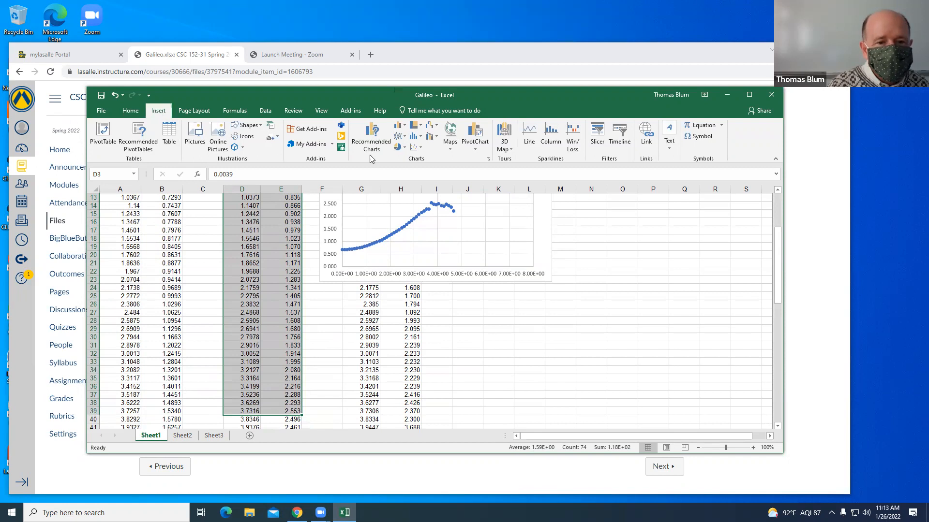
click(415, 147)
click(423, 174)
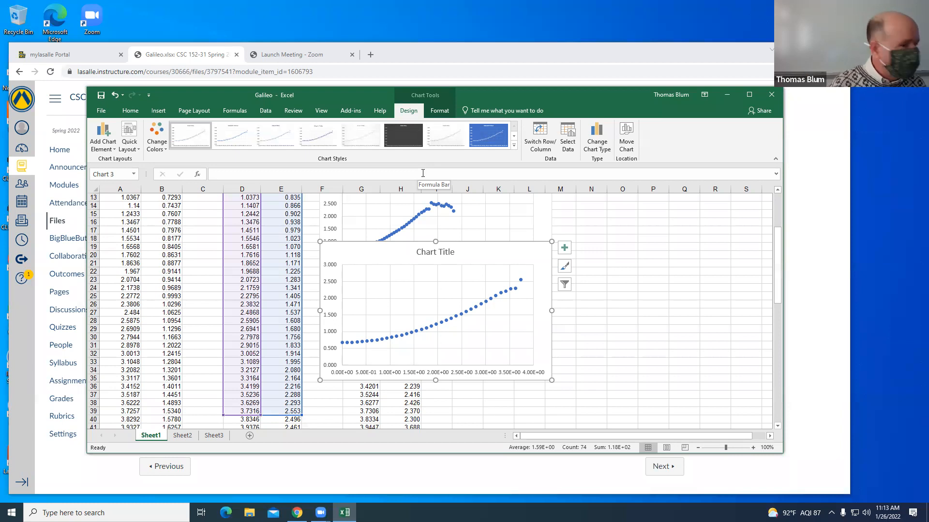
Cut both scatter charts of the two-block data from the sheet.
right_click(377, 249)
click(391, 255)
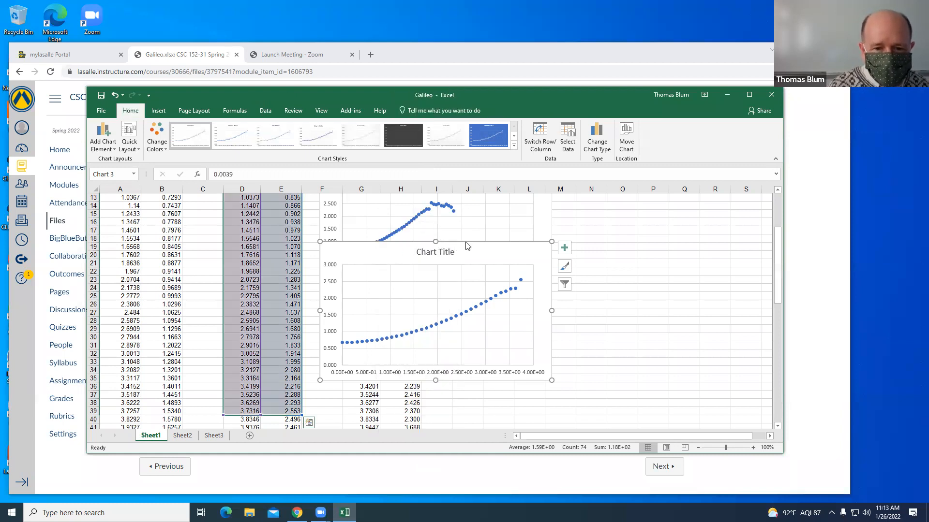
right_click(496, 215)
click(508, 224)
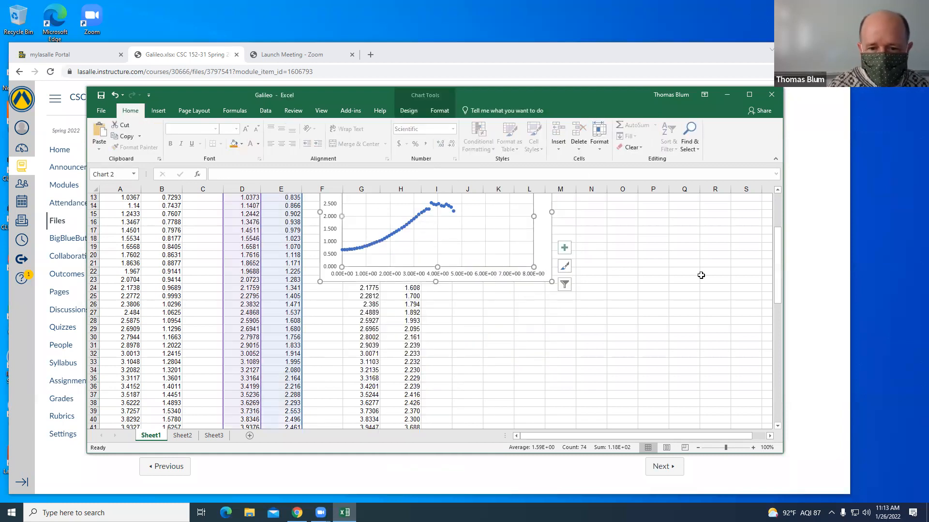
drag(778, 271, 729, 234)
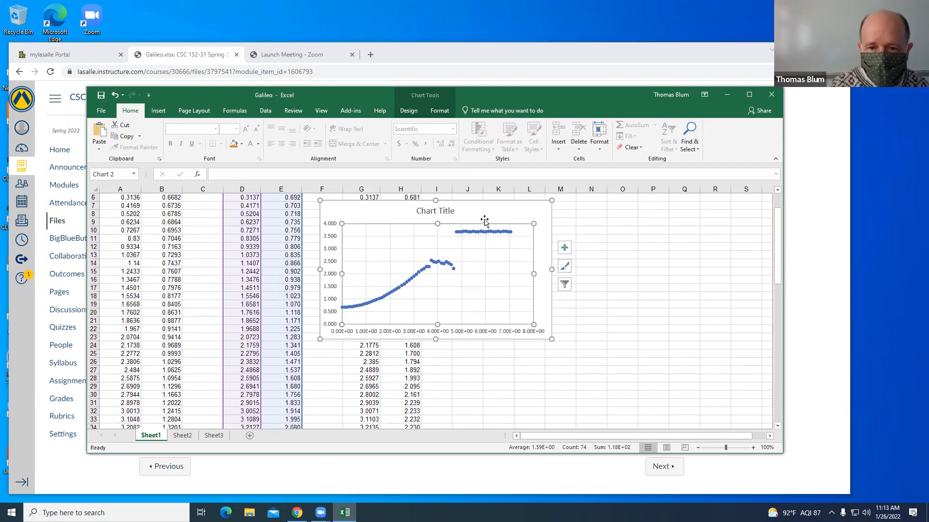
right_click(489, 214)
click(508, 217)
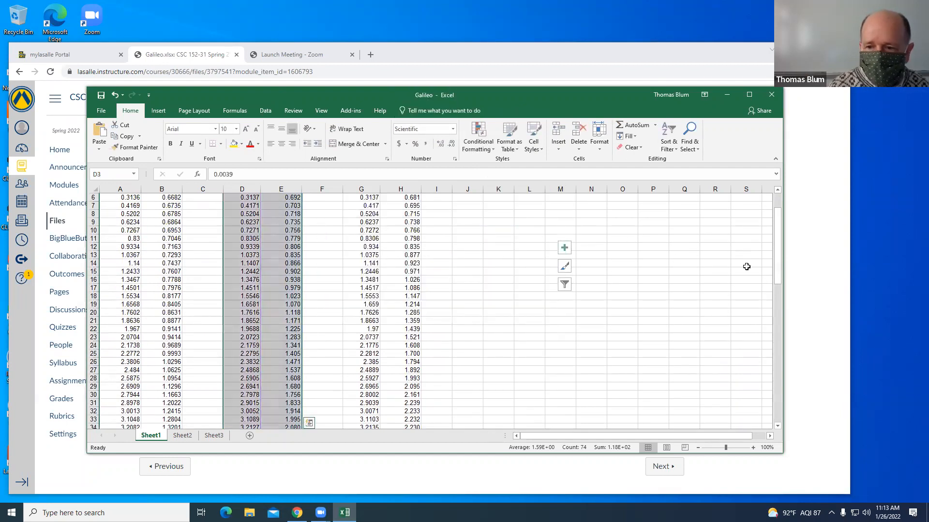
drag(778, 258, 776, 416)
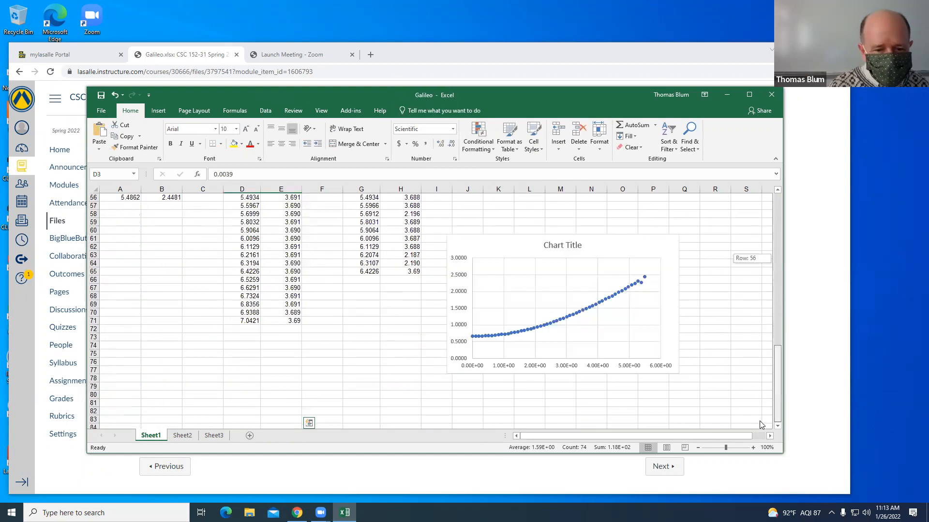
click(462, 244)
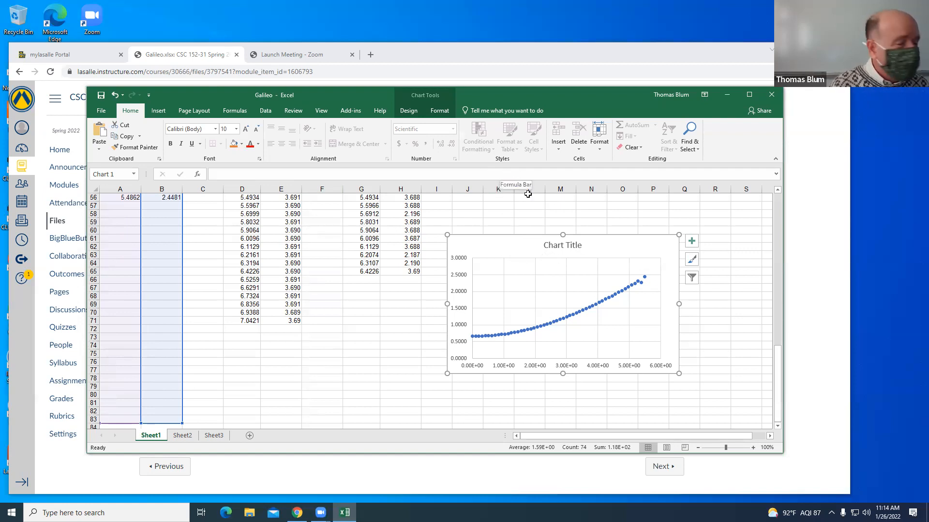
mouse_move(523, 238)
mouse_down()
mouse_move(499, 196)
mouse_move(499, 216)
mouse_move(526, 233)
mouse_up()
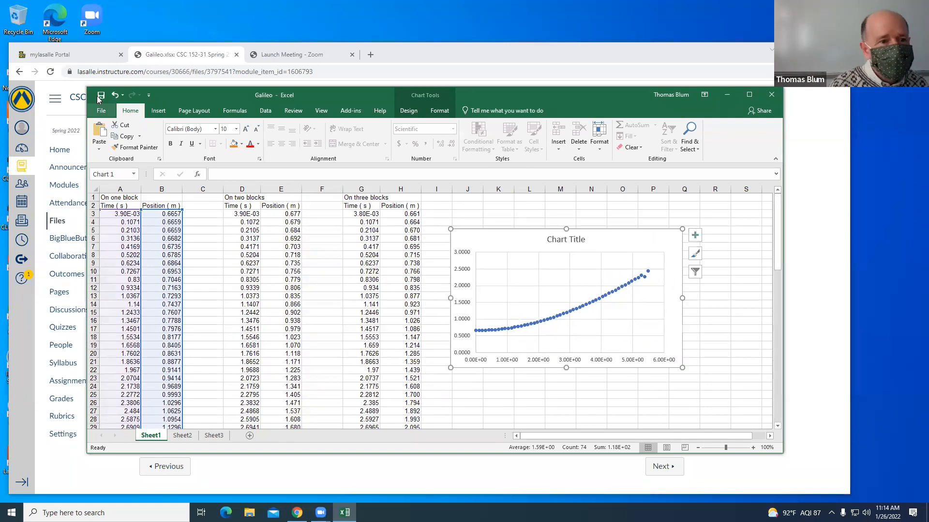
key(ctrl+z)
click(720, 244)
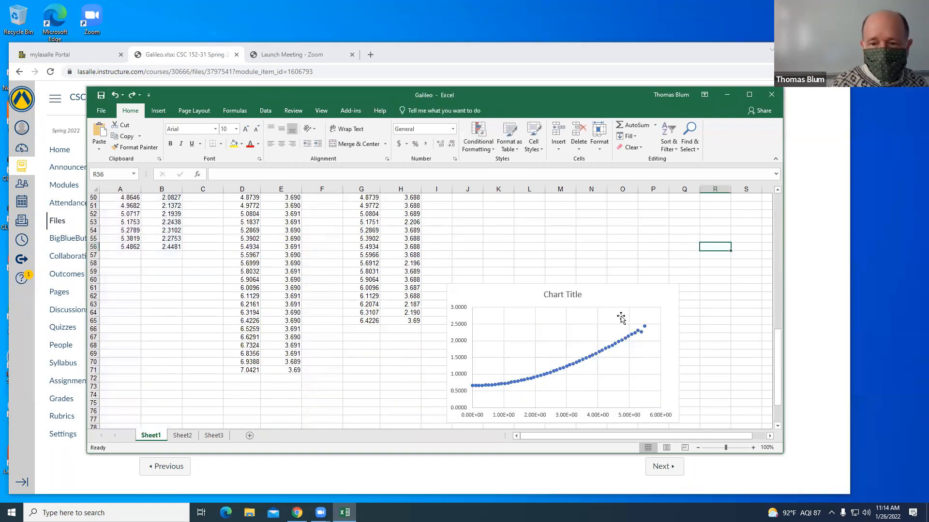
Cut the one-block scatter chart, paste it at K6, and shift it slightly up toward the data columns.
right_click(500, 288)
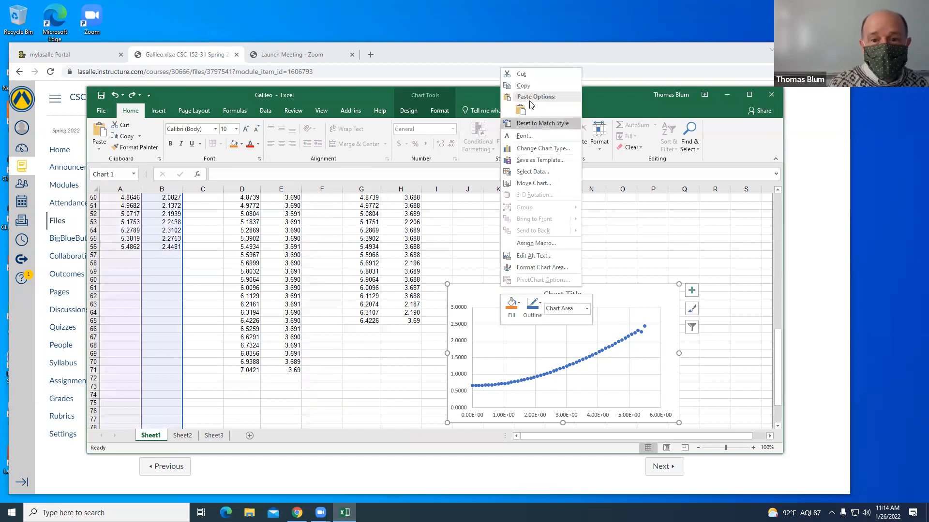
click(527, 77)
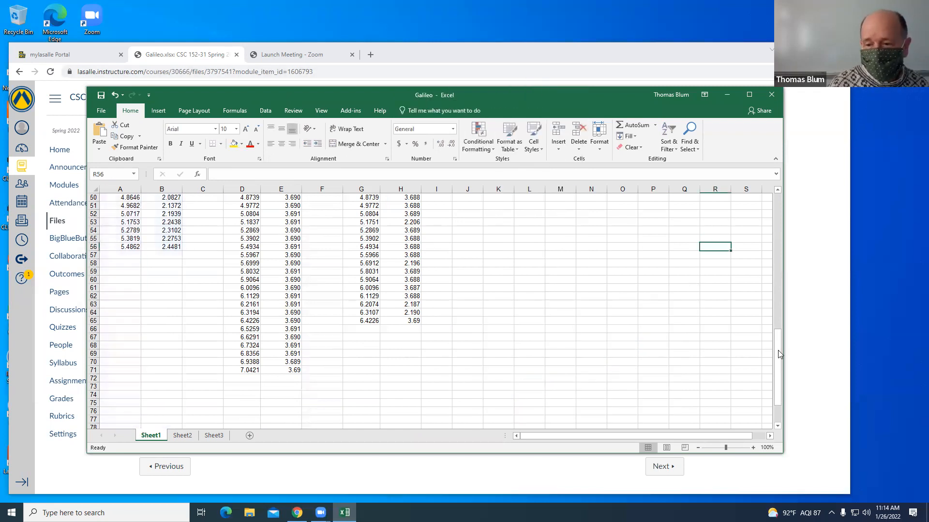
drag(779, 354, 779, 218)
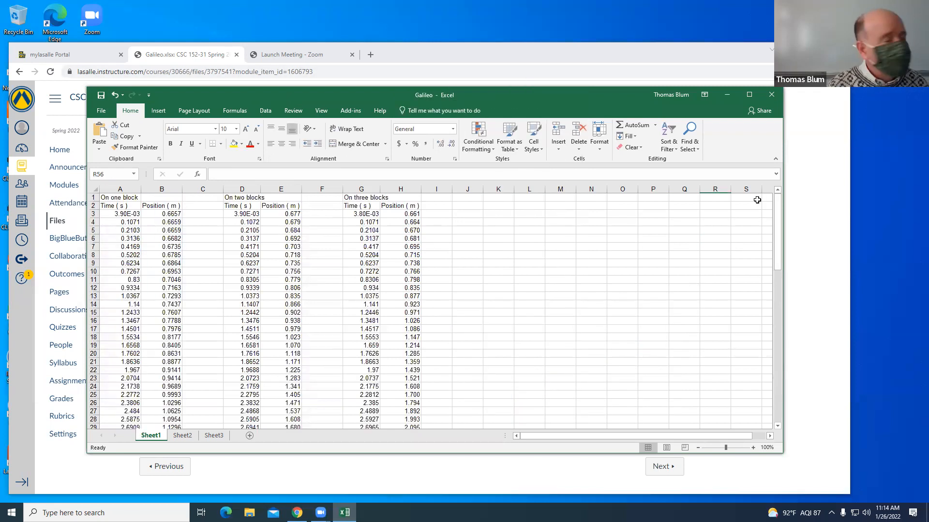
right_click(506, 239)
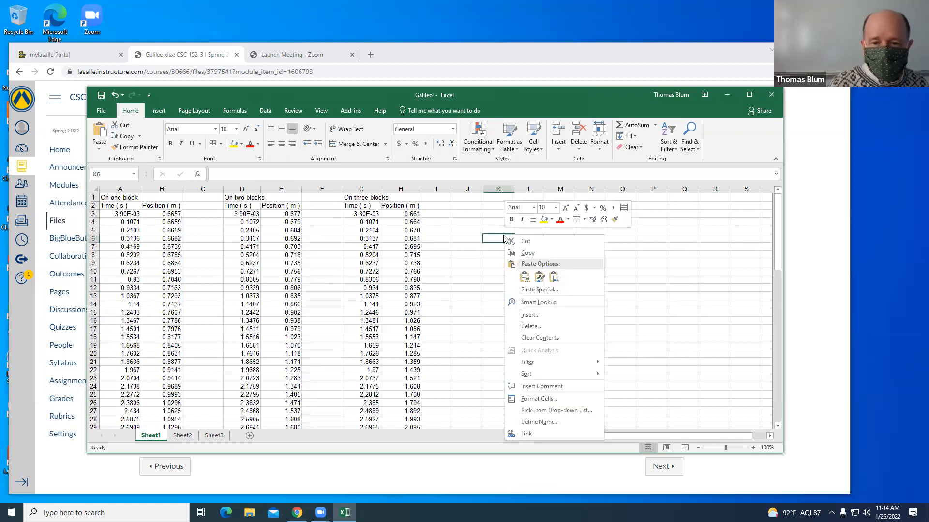
click(524, 276)
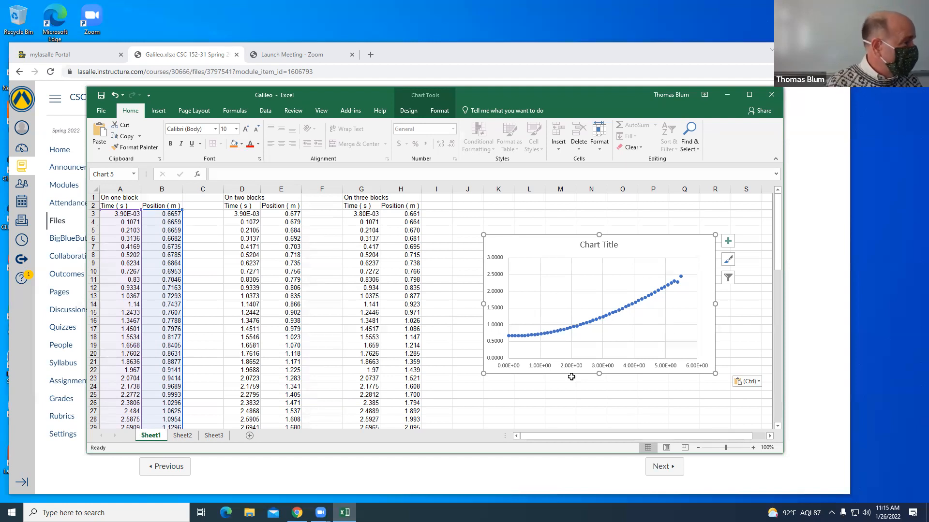
drag(536, 236, 521, 223)
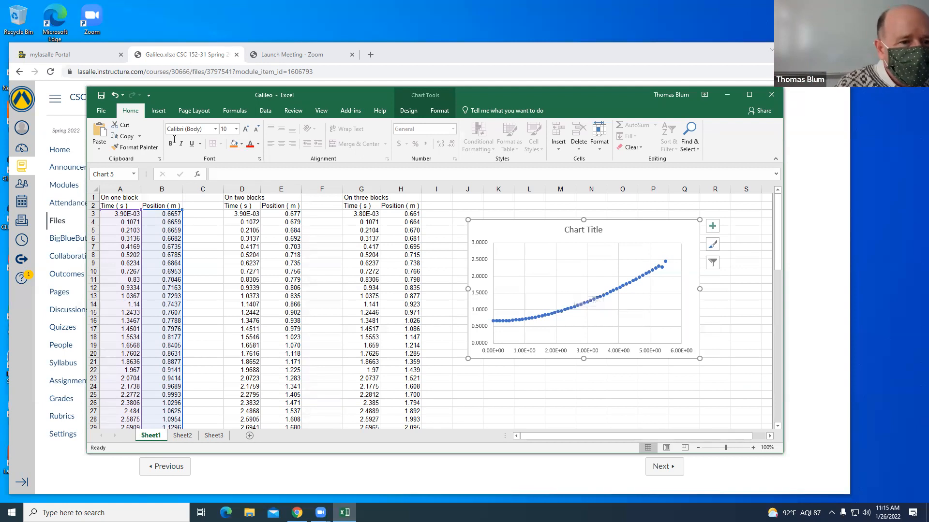
Apply the quick layout that adds axis titles, a legend, and a linear trendline with its equation and R² to the one-block chart.
click(408, 109)
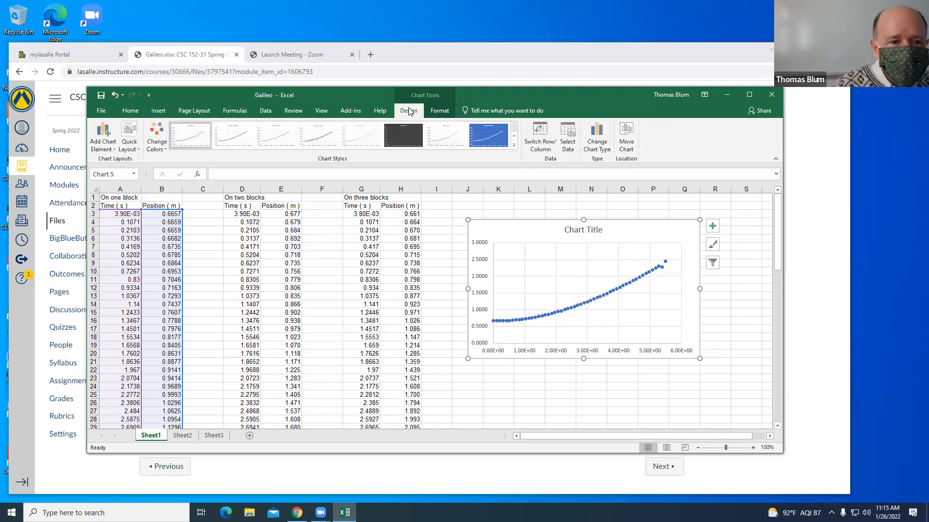
click(139, 153)
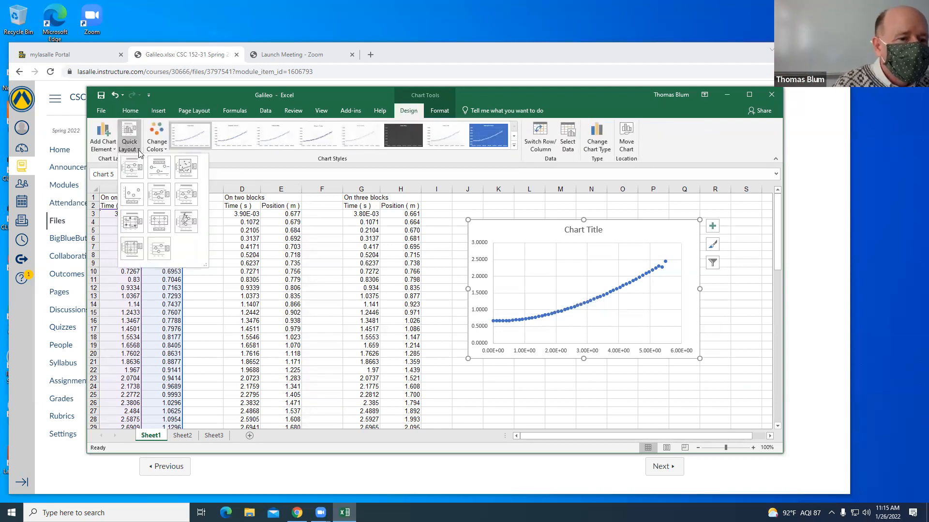
click(184, 221)
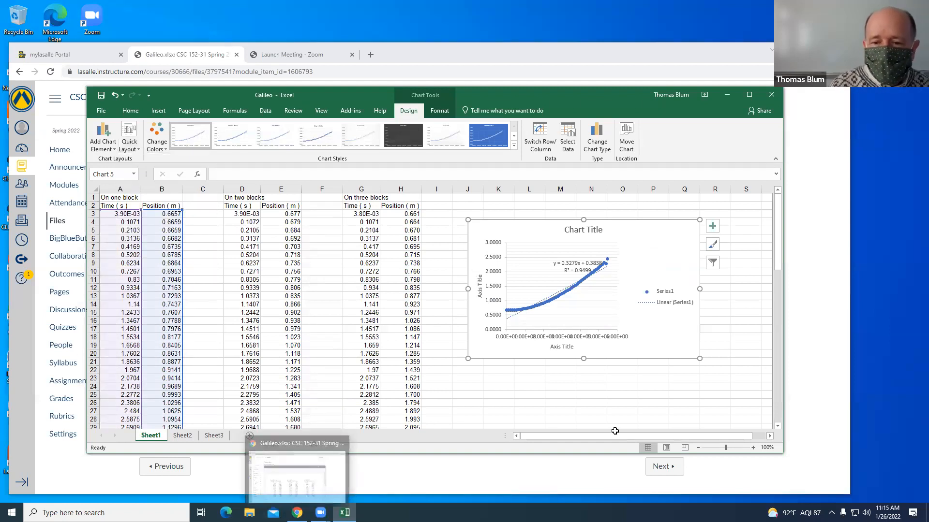
Change the one-block chart's trendline from linear to a polynomial of order 2.
right_click(512, 319)
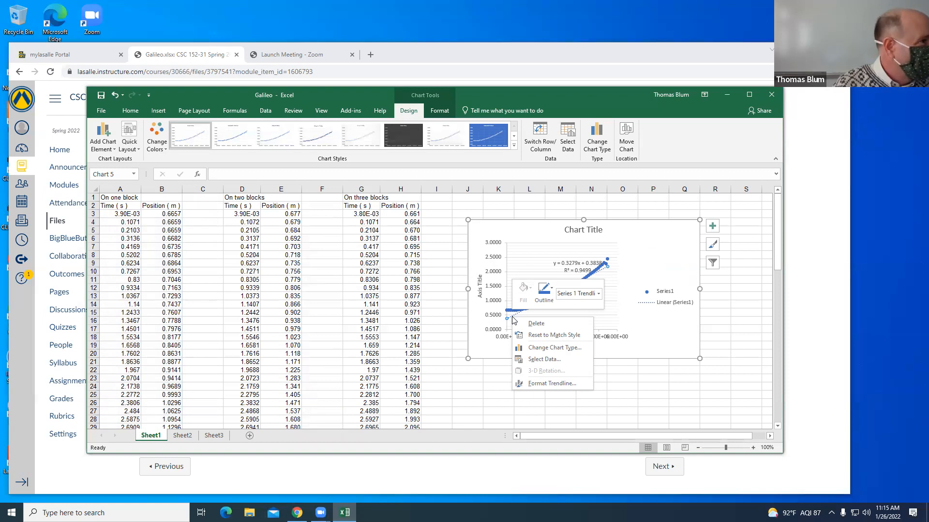
click(563, 385)
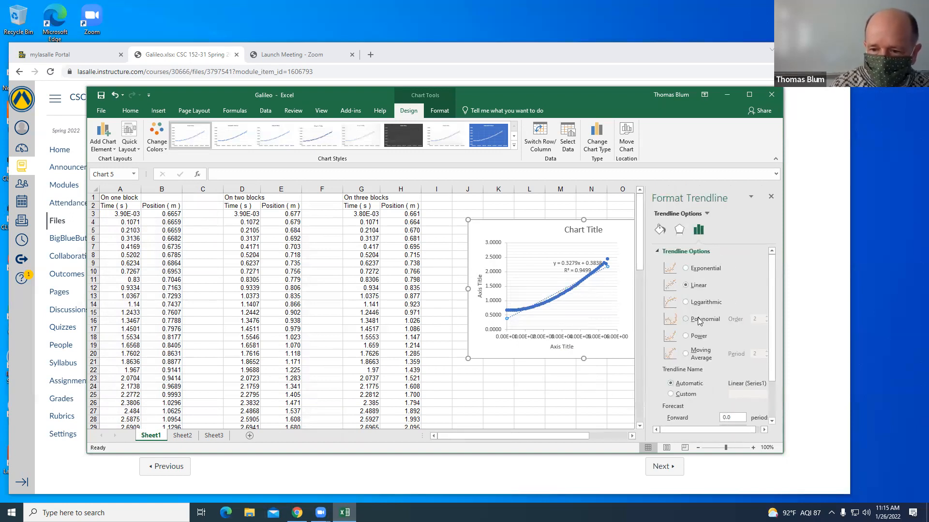
click(700, 319)
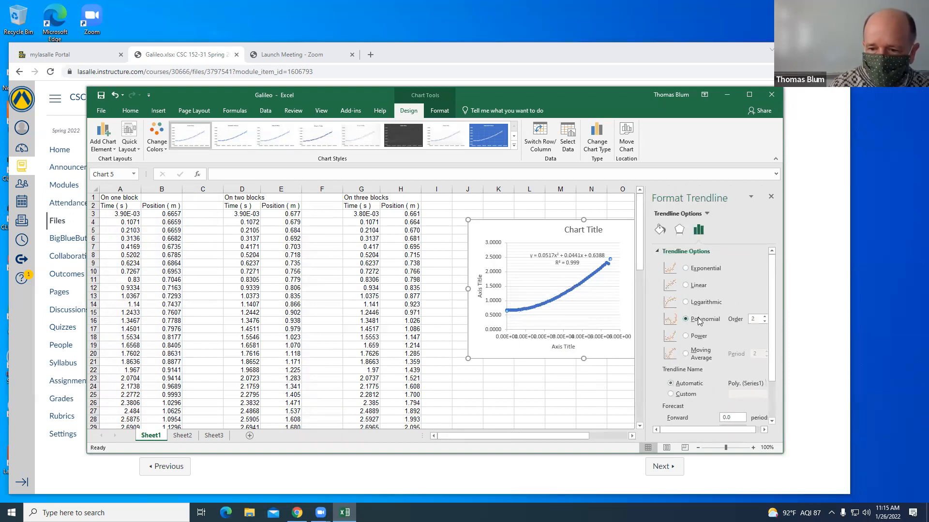
click(579, 413)
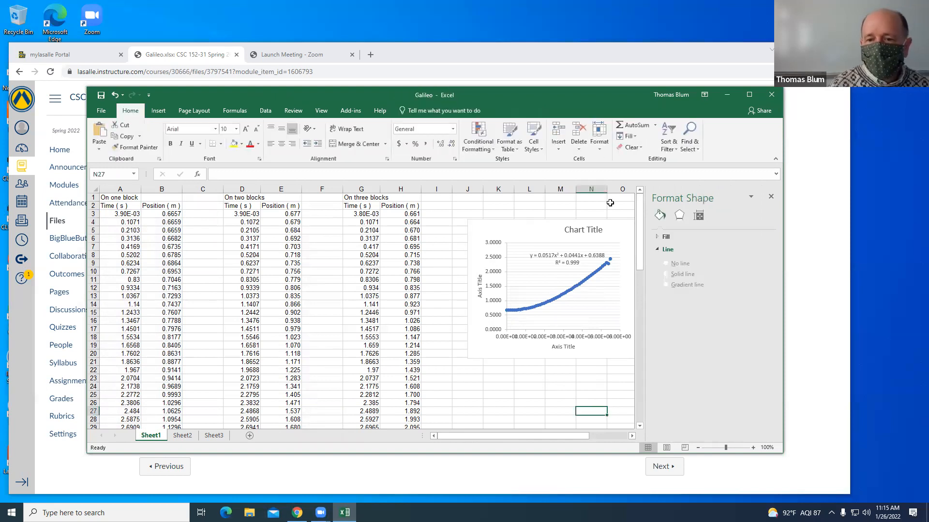
click(771, 196)
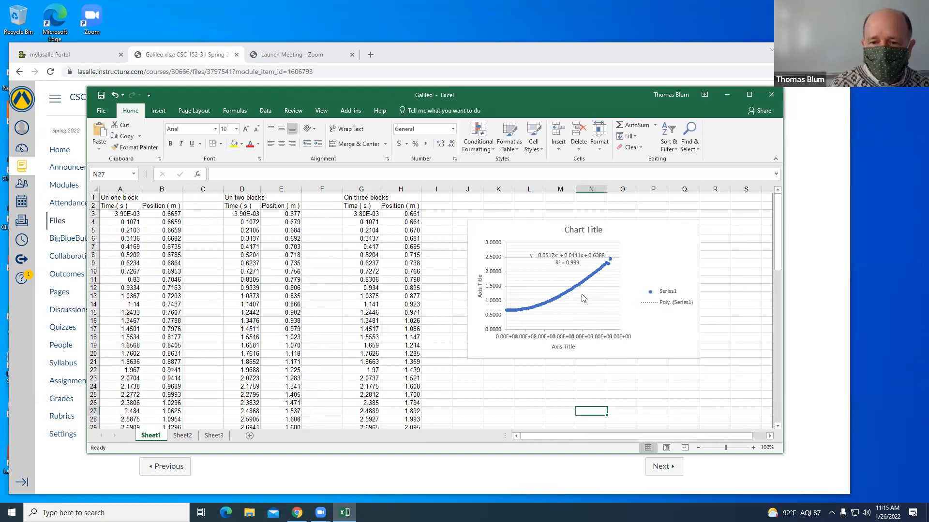
Title the horizontal axis "Time (s)" and the vertical axis "Position (m)", and delete the chart's legend.
click(568, 346)
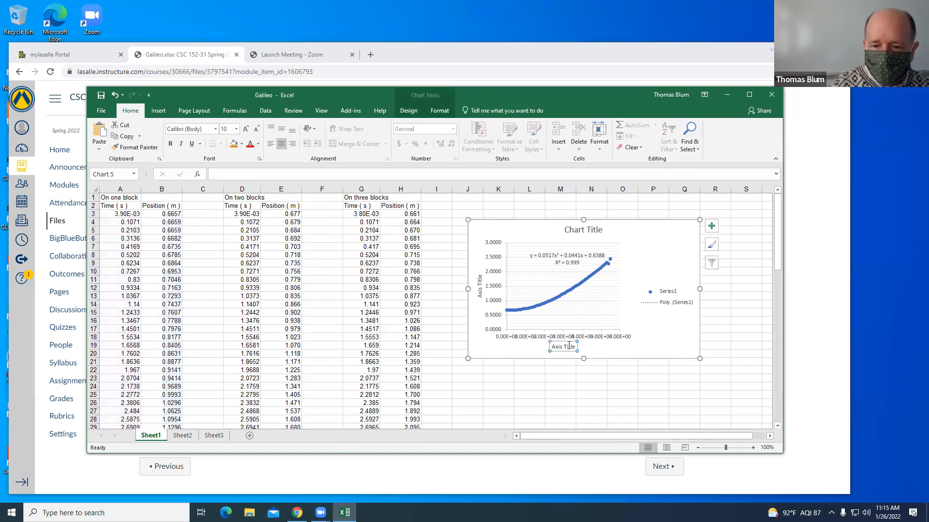
drag(575, 347, 550, 347)
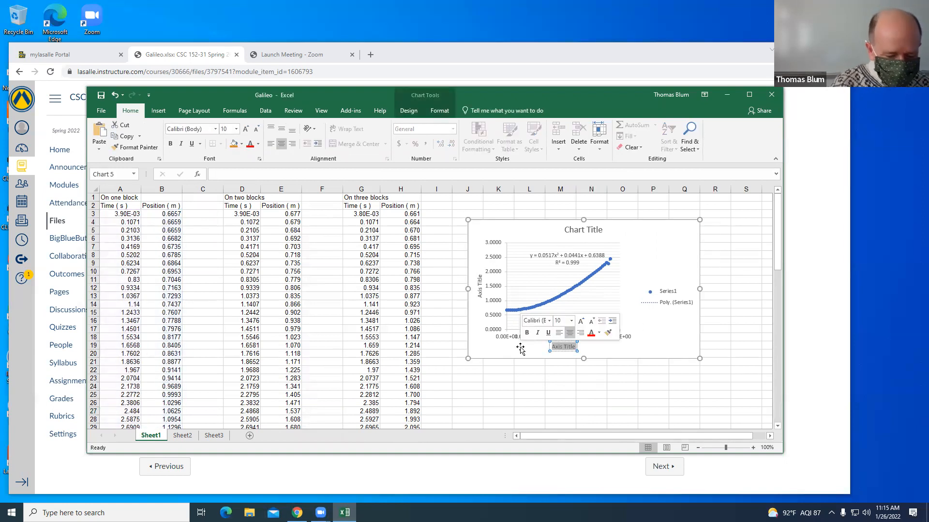
text(Time (s))
click(479, 289)
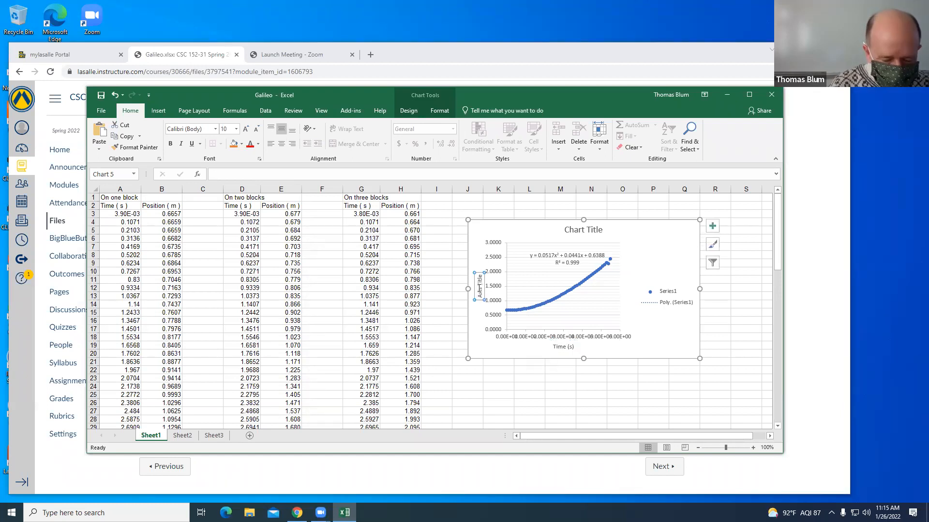
text(Position (m)
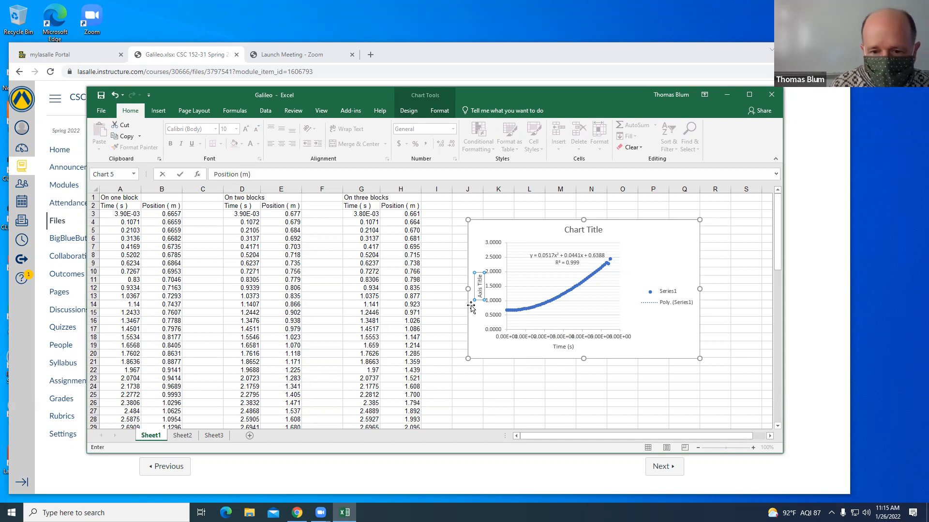
click(486, 389)
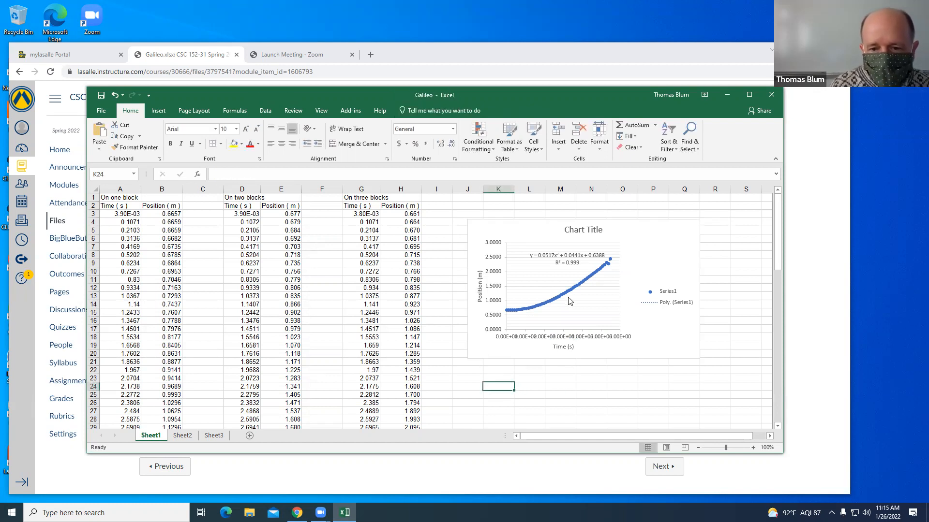
click(673, 302)
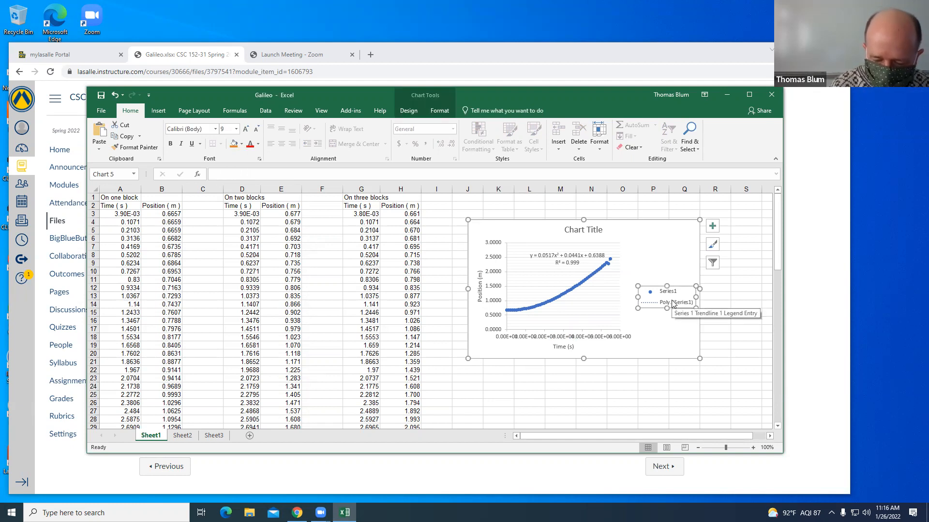
key(Delete)
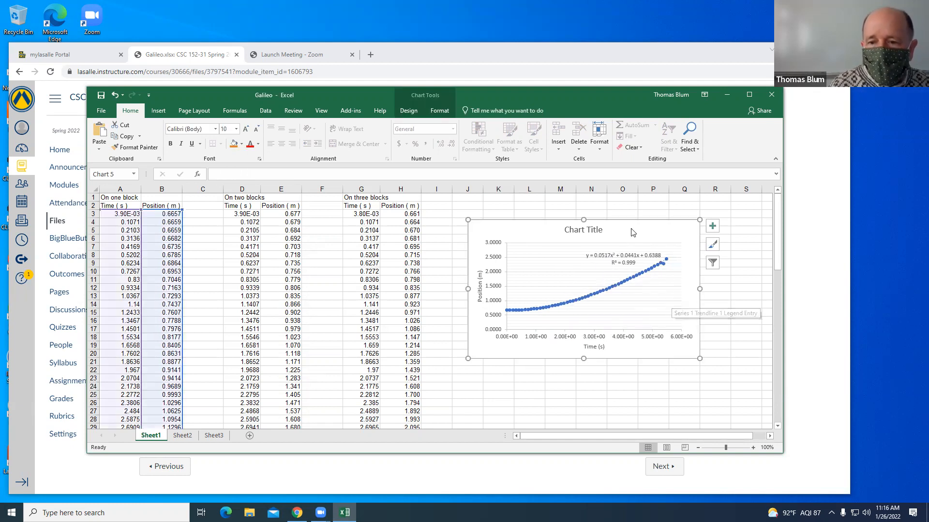
Set the chart title to "Cart on Incline (One Block trial)".
click(597, 232)
drag(603, 230, 553, 230)
text(cart o)
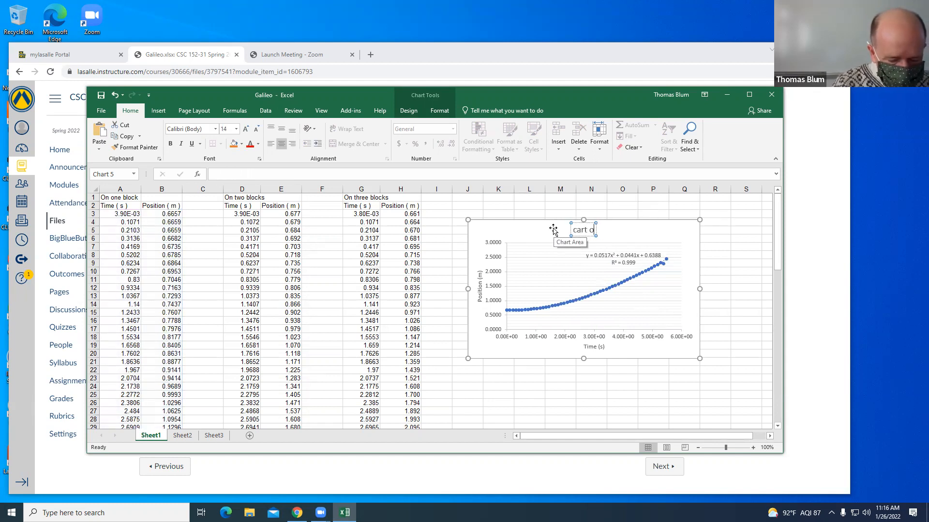
text(n Incline)
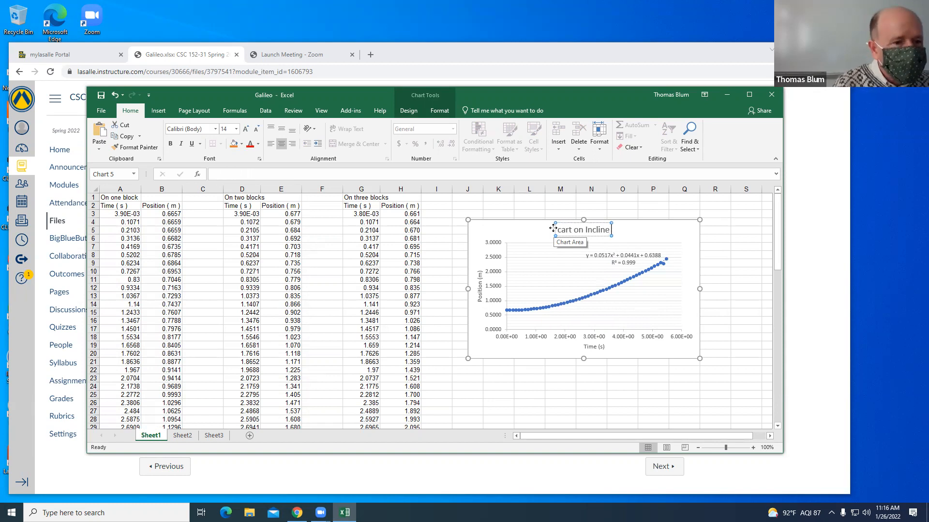
text( ()
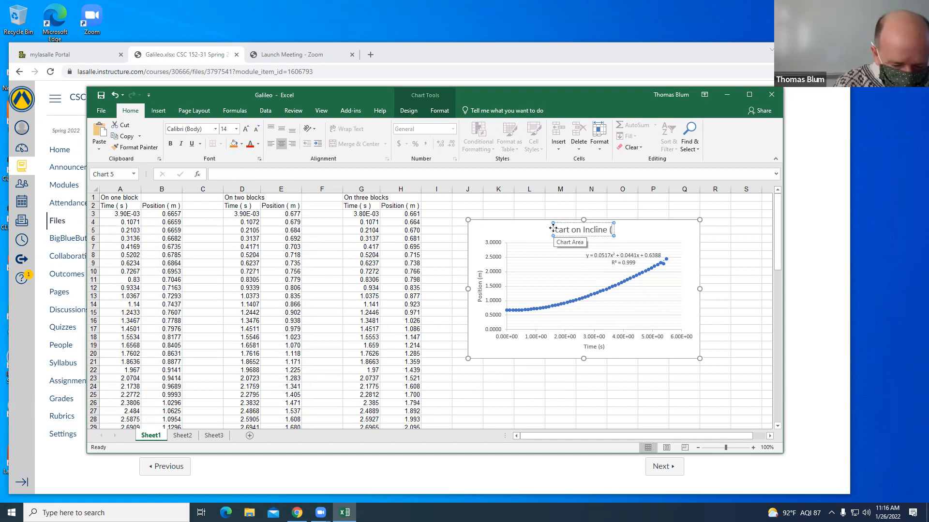
text(One Blo)
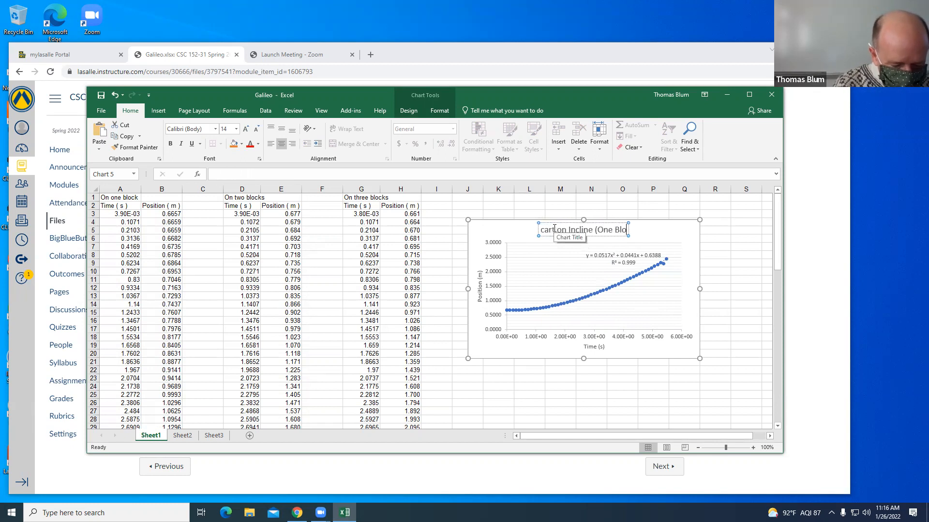
text(ck trial))
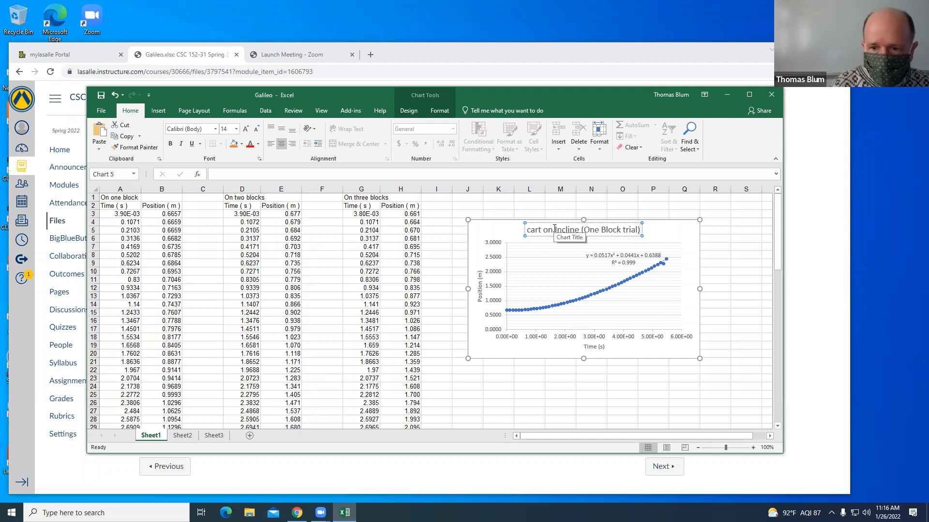
key(Return)
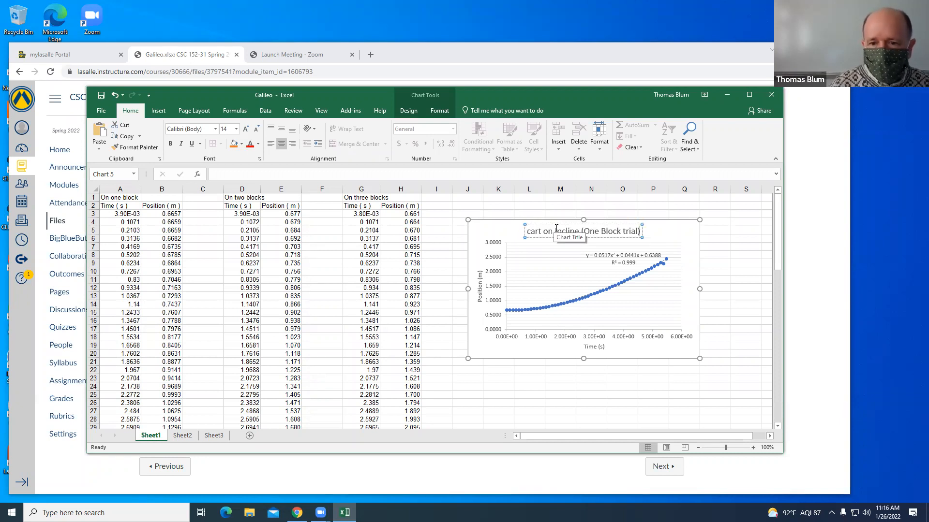
click(767, 271)
click(530, 233)
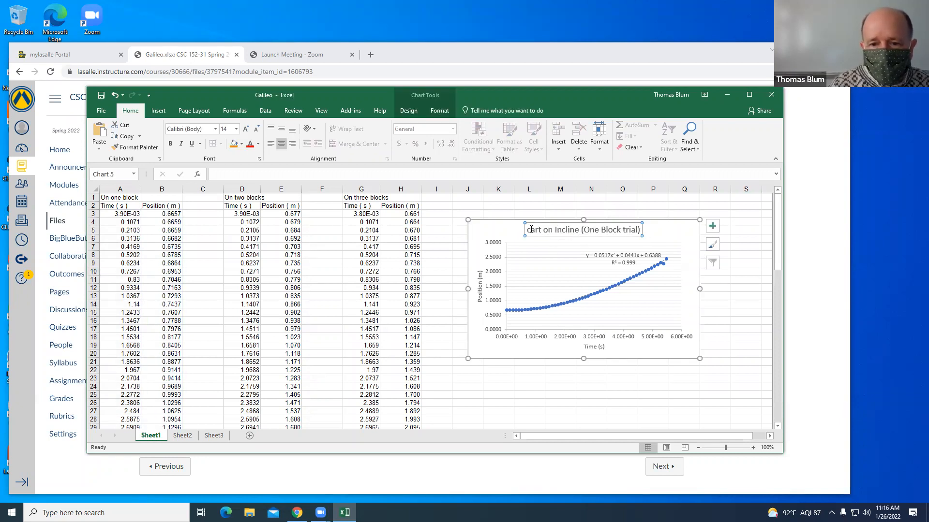
click(526, 229)
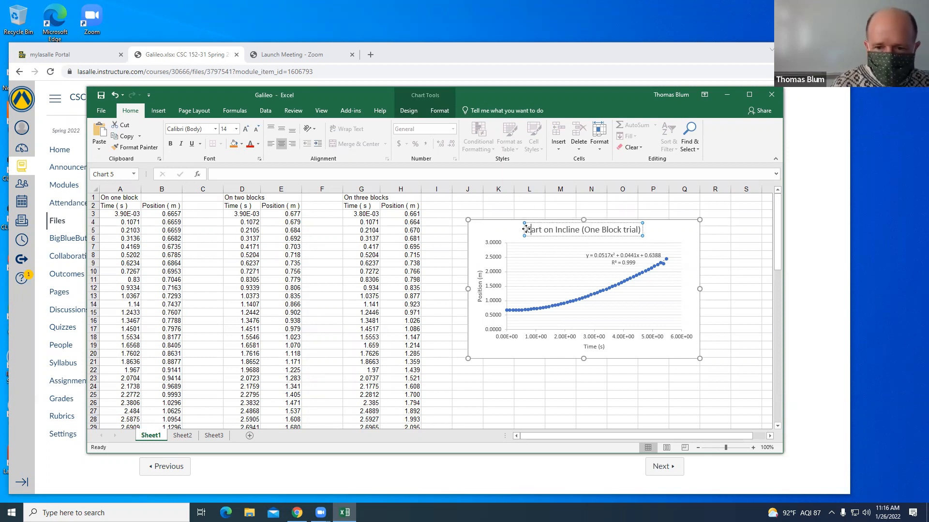
click(739, 263)
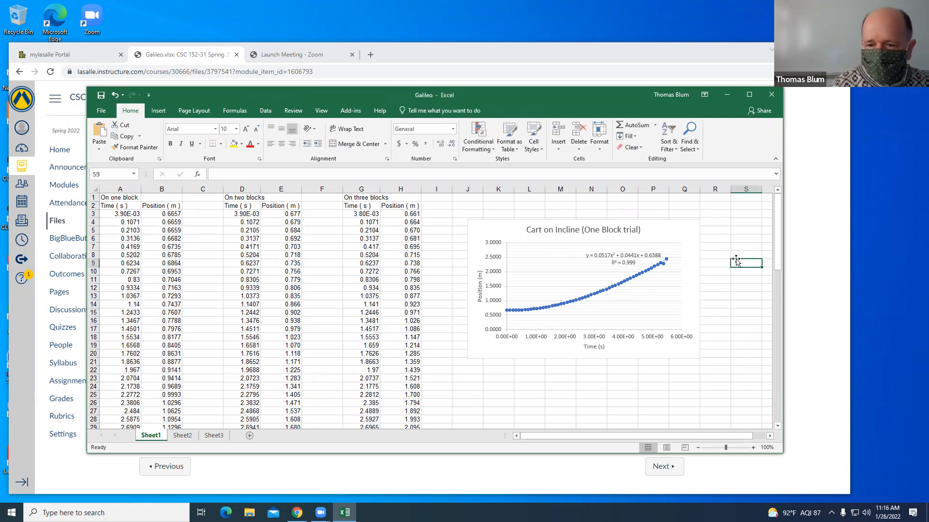
Move the trendline equation and R² label away from the data points into the empty area above the curve's start.
click(617, 256)
drag(626, 252, 563, 247)
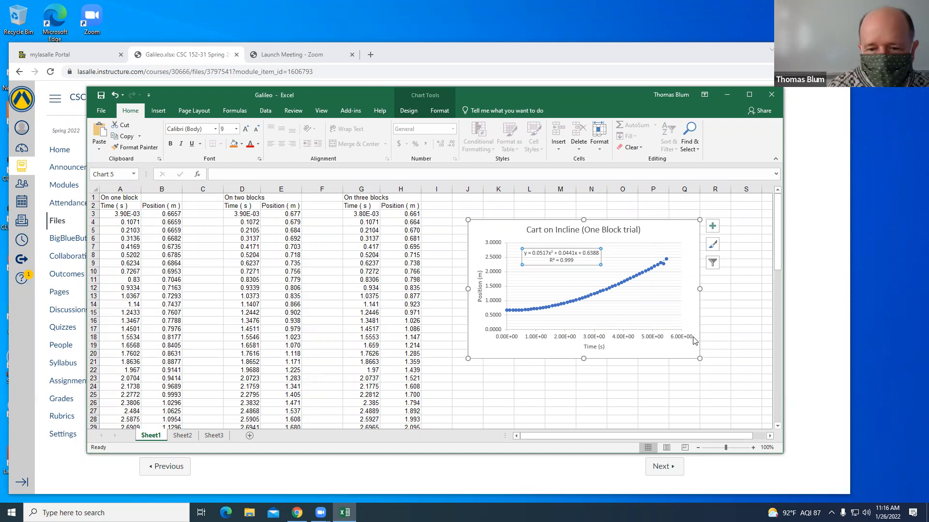
Format the chart's horizontal axis labels as Number with 2 decimal places and shift the chart closer to the data columns.
right_click(534, 339)
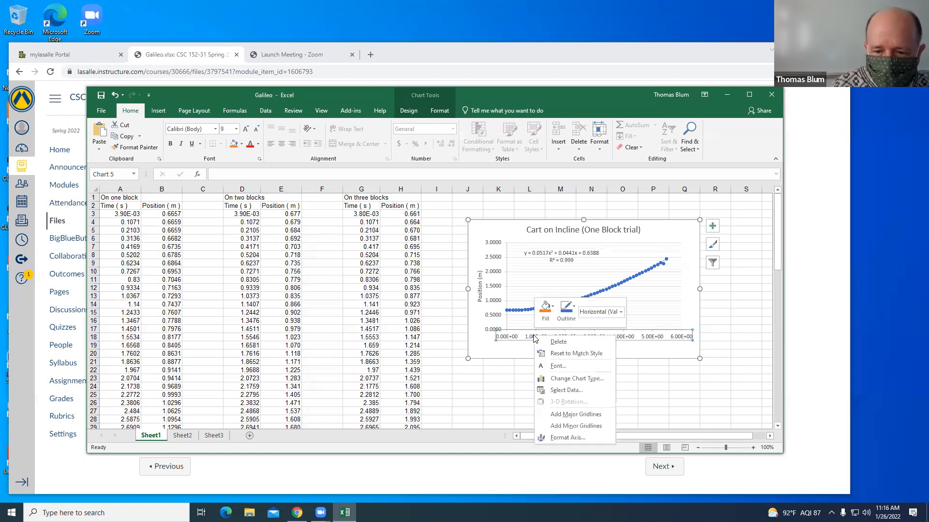
click(568, 438)
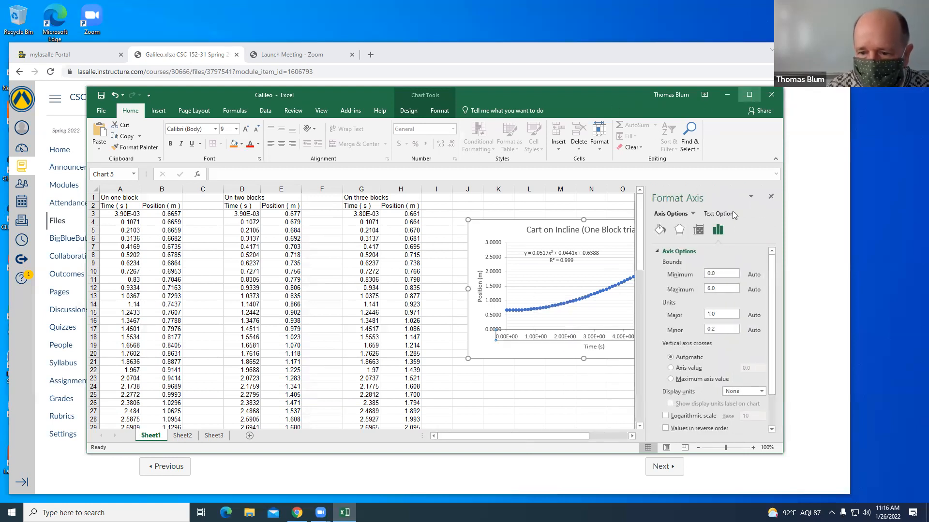
drag(783, 332, 838, 364)
click(731, 430)
drag(839, 368, 838, 409)
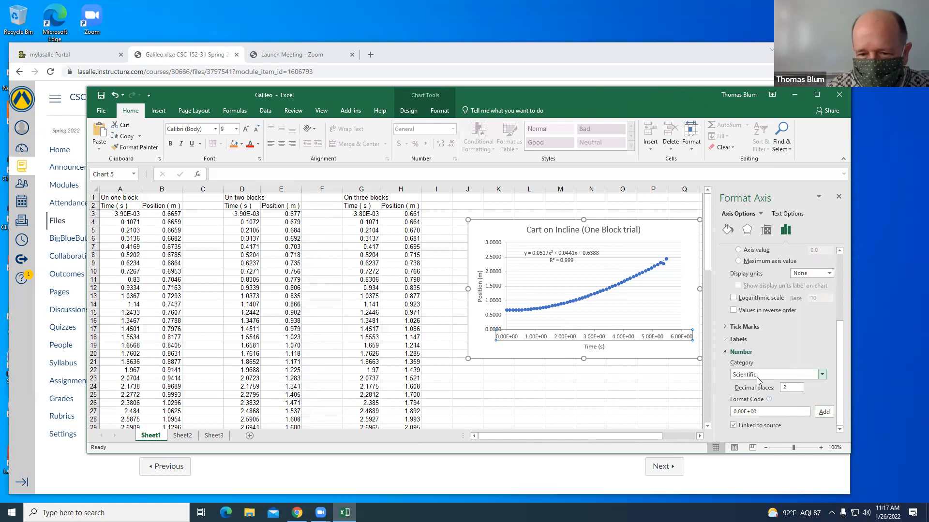
click(822, 375)
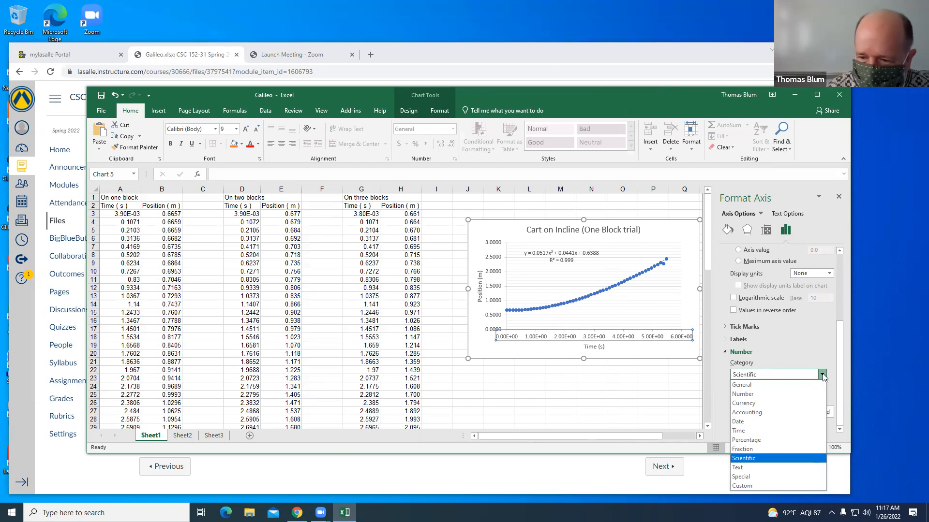
click(798, 395)
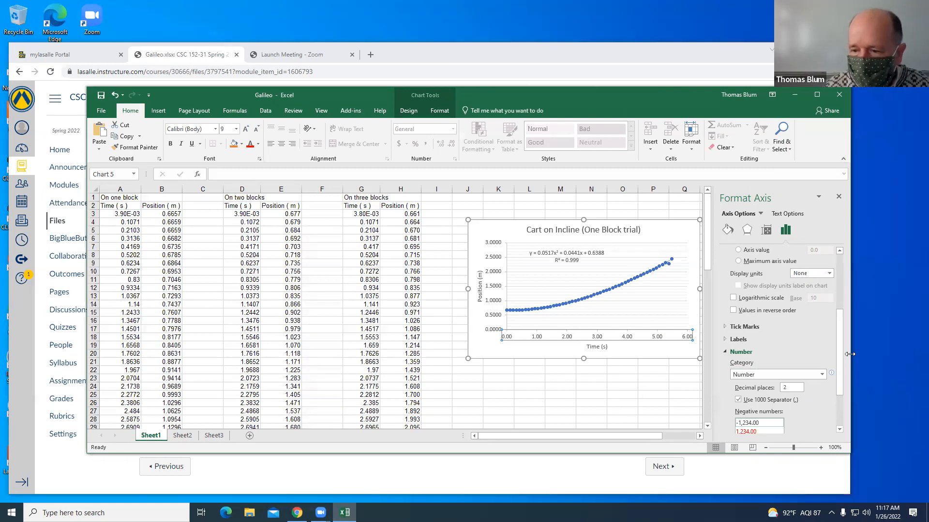
click(724, 340)
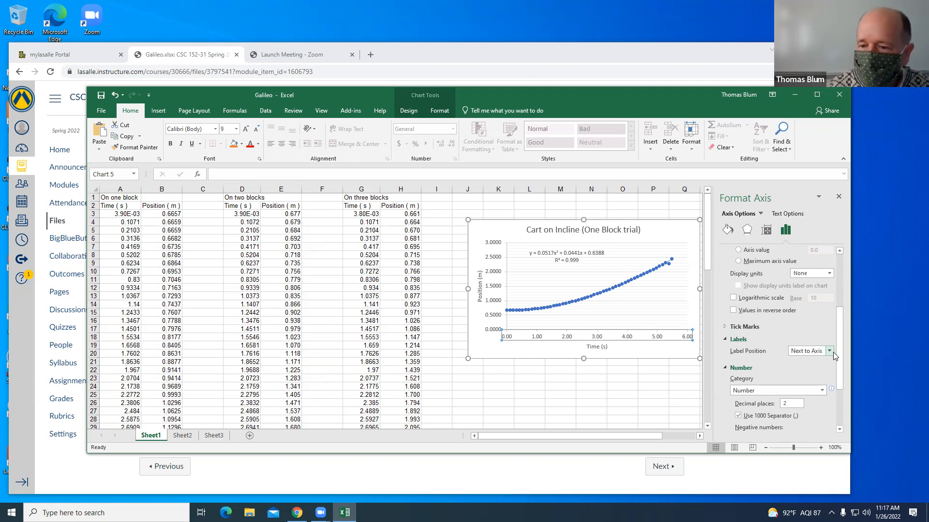
click(602, 397)
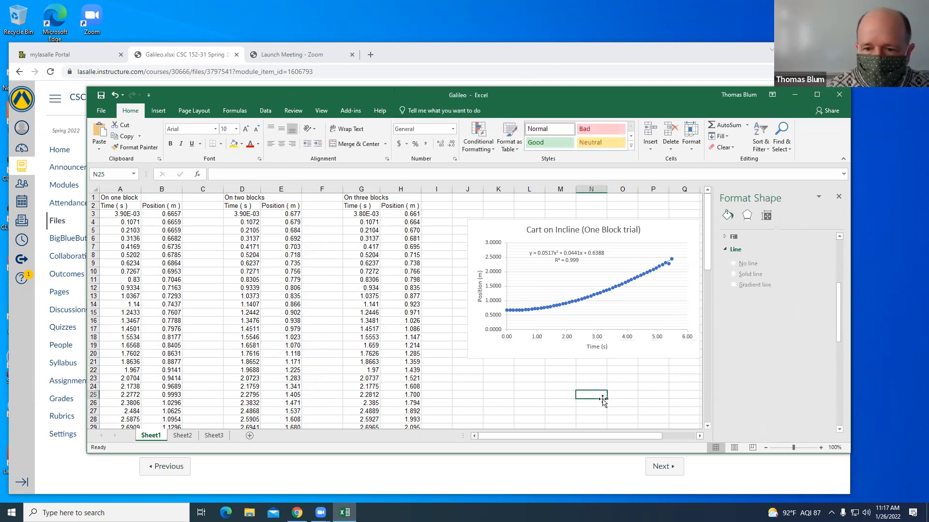
drag(663, 228, 630, 226)
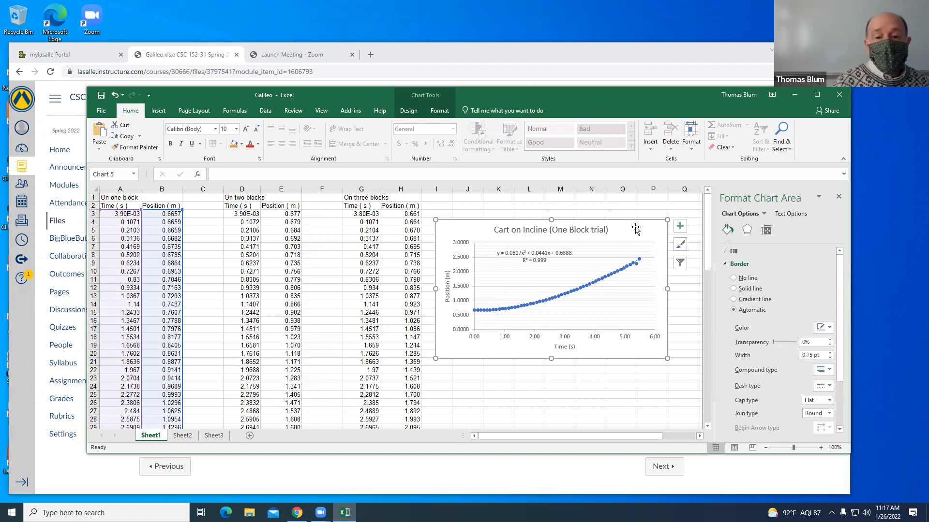
Search Google in a new browser tab for images of "kinematic equations".
click(370, 55)
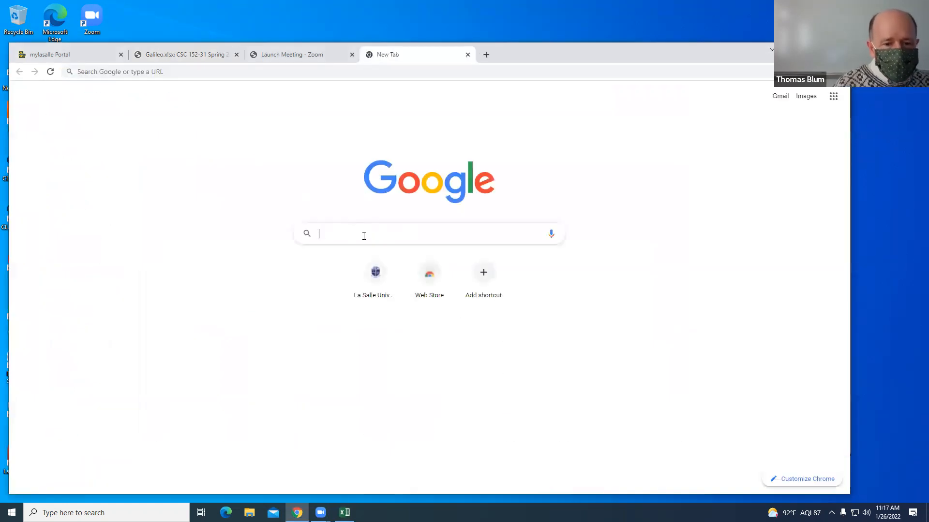
click(365, 235)
text(kinem)
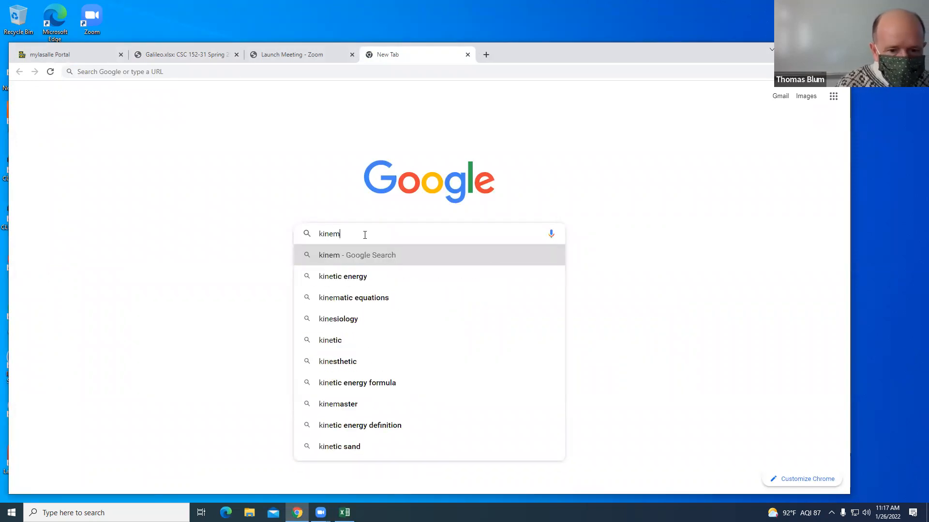
text(a)
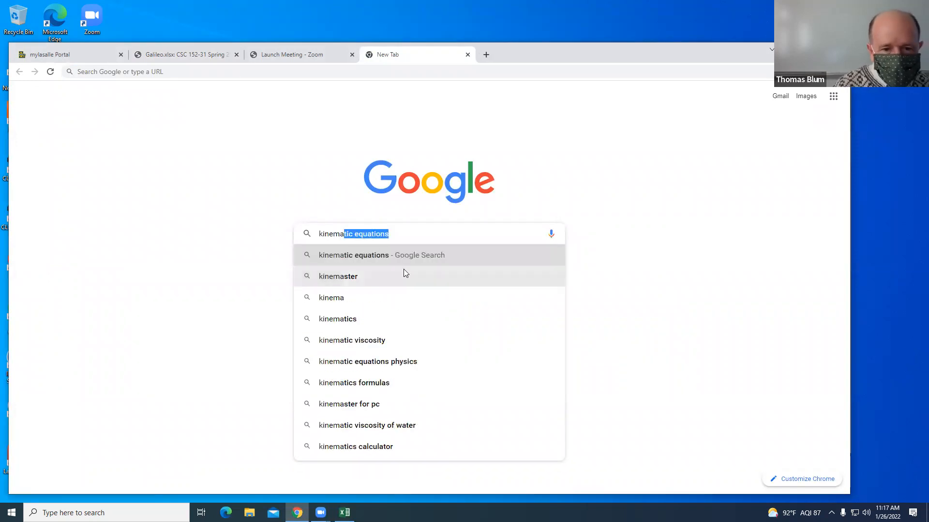
click(391, 258)
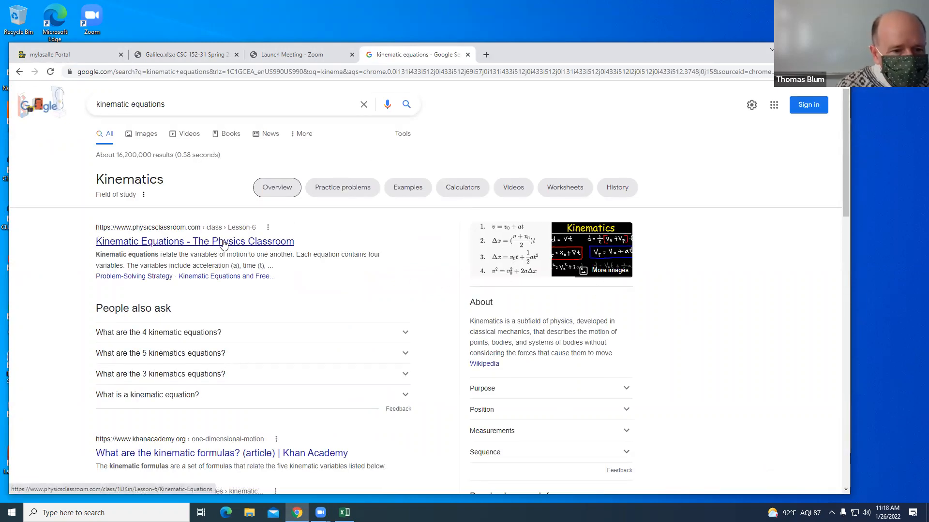
click(142, 135)
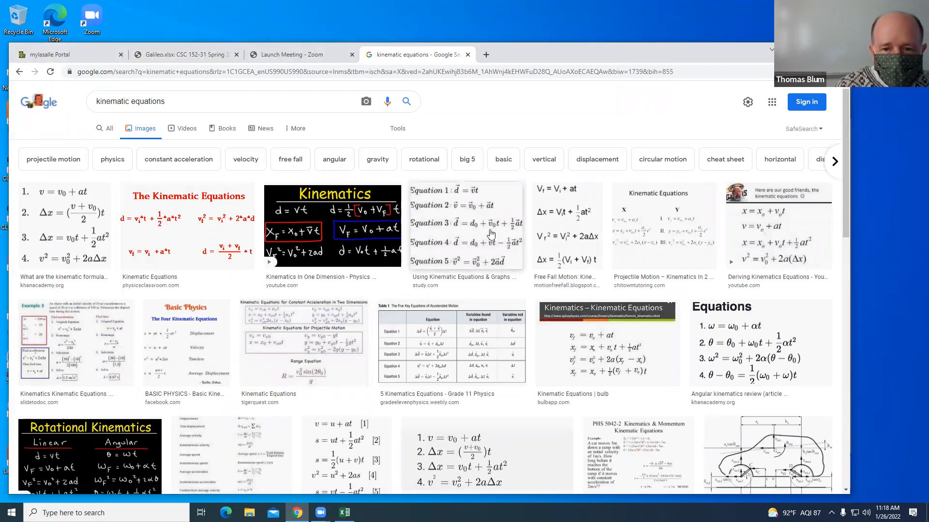
Open the Physics Classroom page at its four kinematic equations and place the Excel chart window below them for comparison.
click(167, 229)
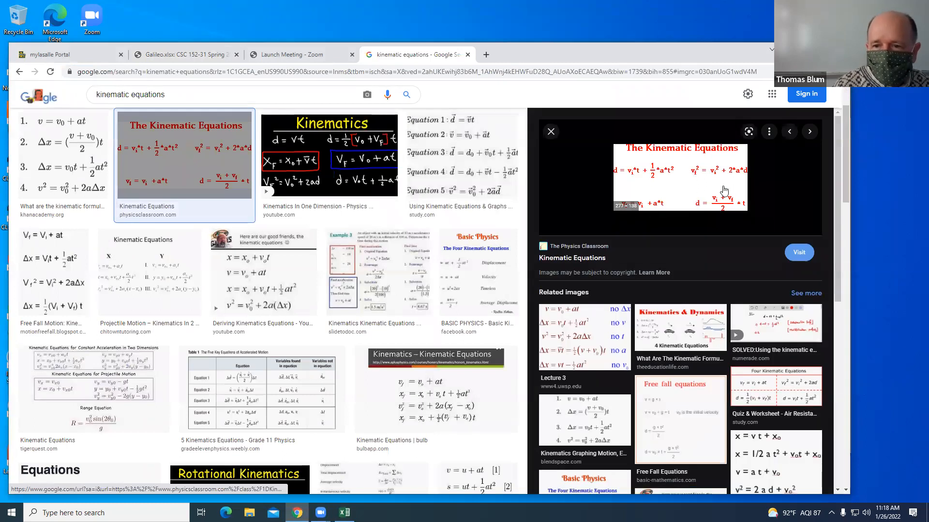
click(693, 187)
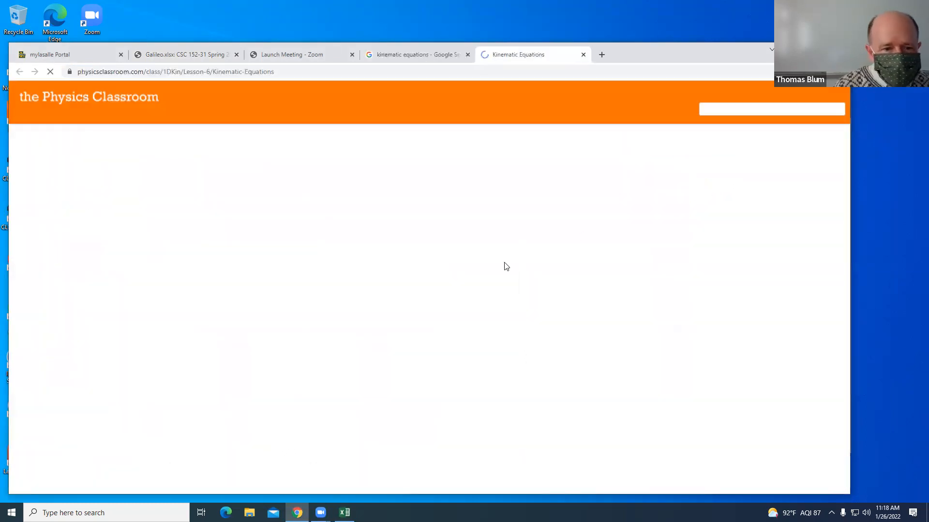
scroll(838, 191, down, 10)
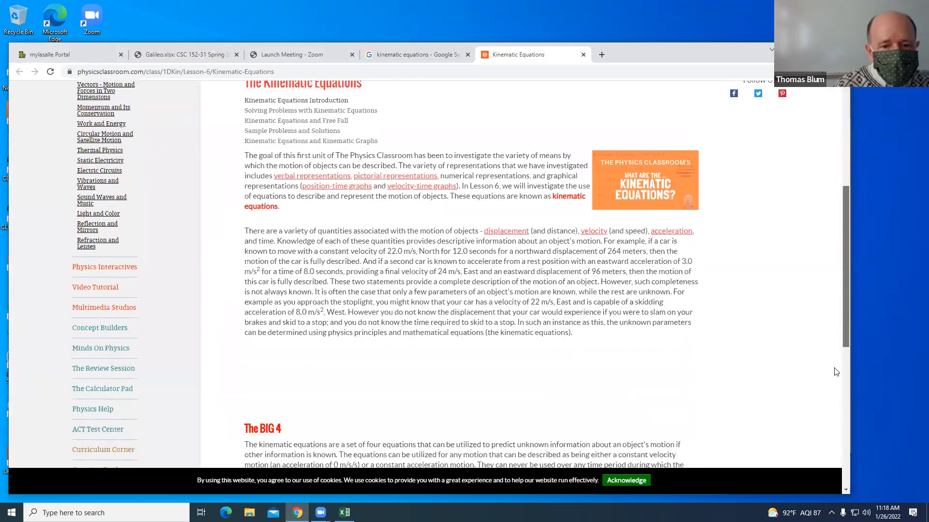
scroll(828, 443, down, 3)
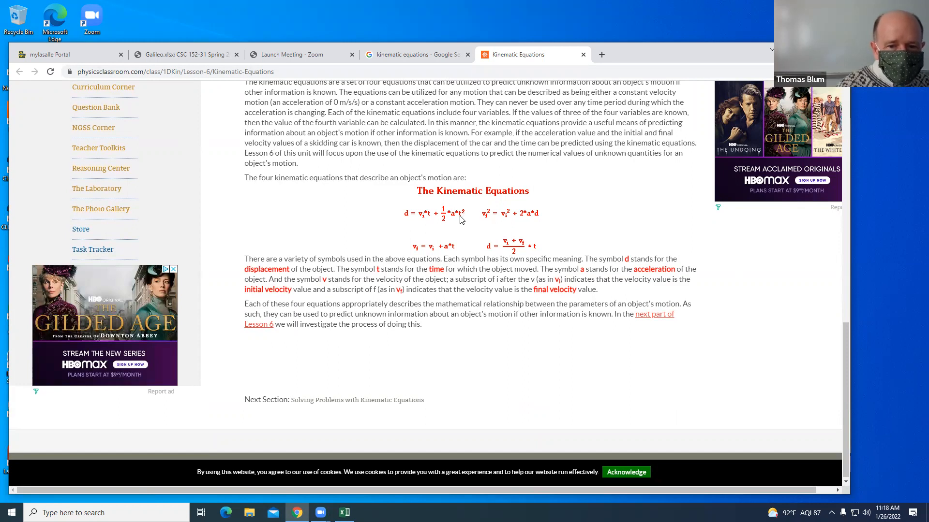
click(343, 513)
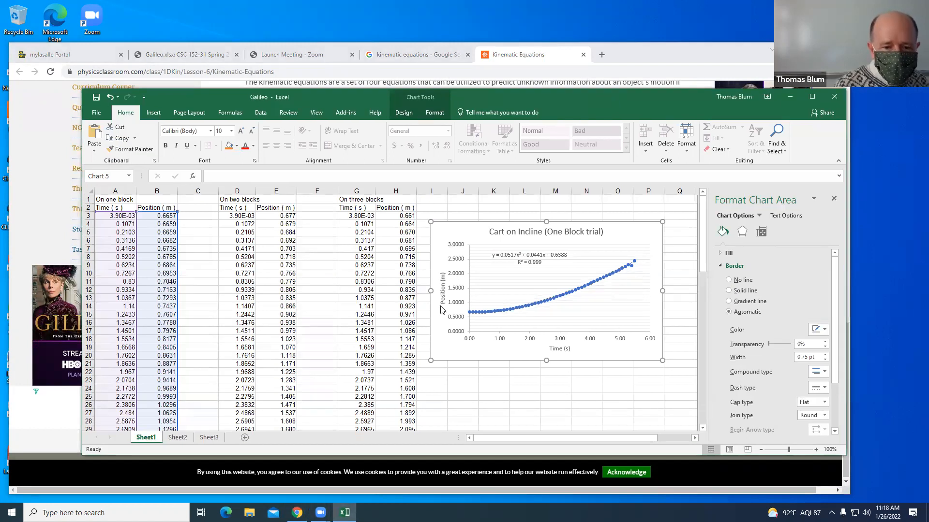
drag(602, 103, 440, 244)
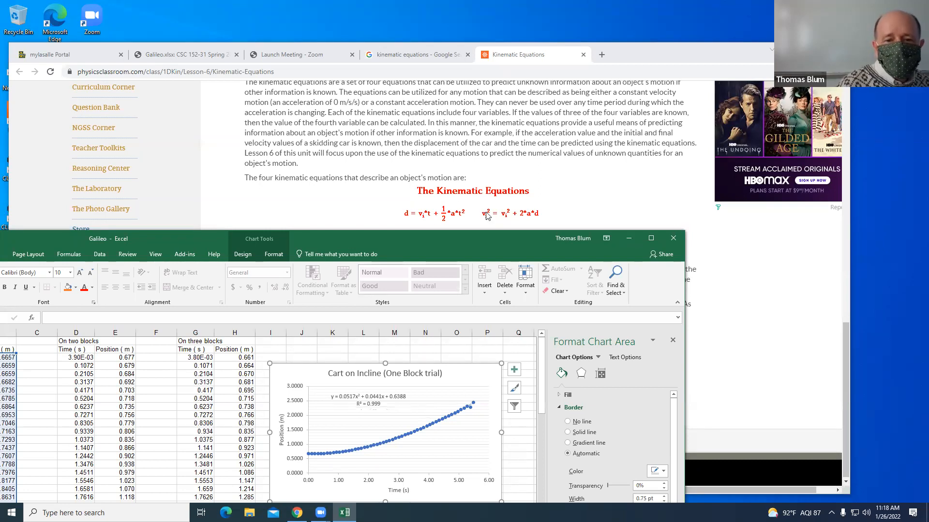
Close the Physics Classroom page and preview the TigerQuest image of kinematic equations for constant acceleration.
click(584, 57)
click(583, 57)
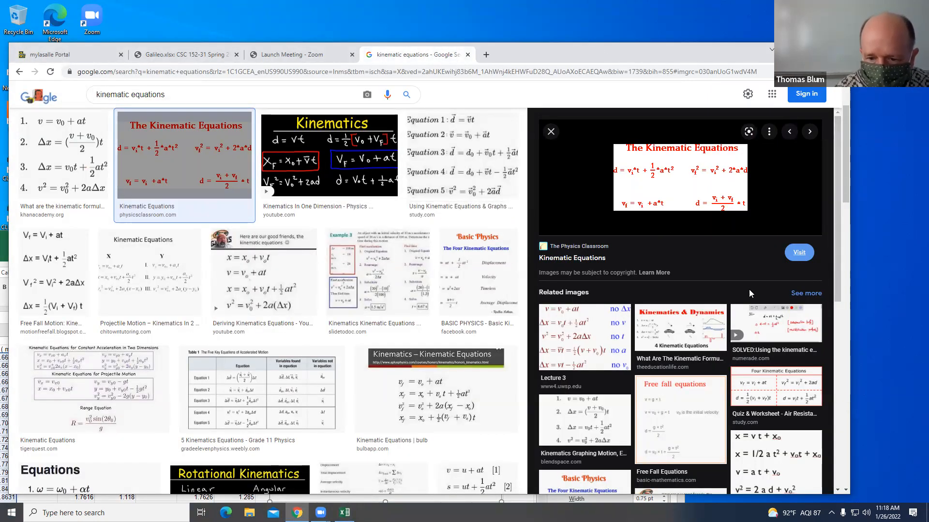
click(84, 370)
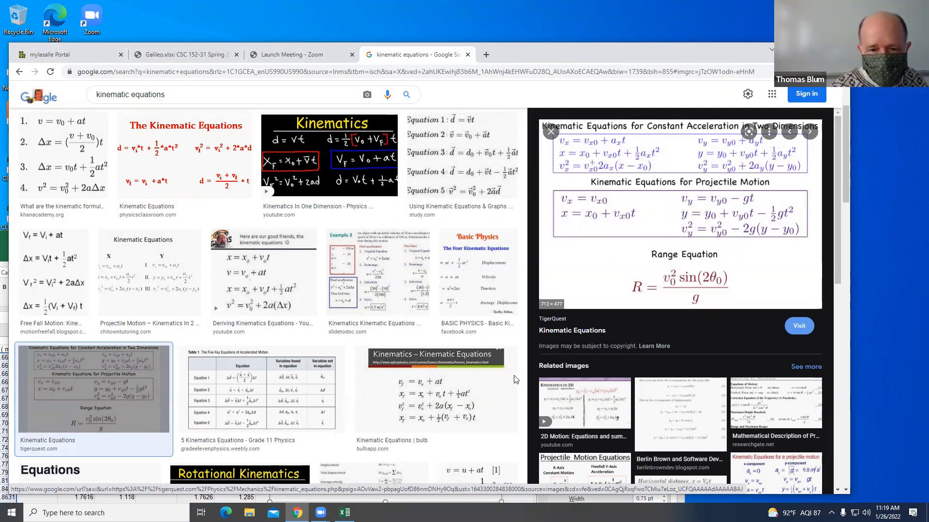
Close Excel's formatting pane, then narrow and move the workbook window so the chart sits beside the TigerQuest equations.
key(alt+Tab)
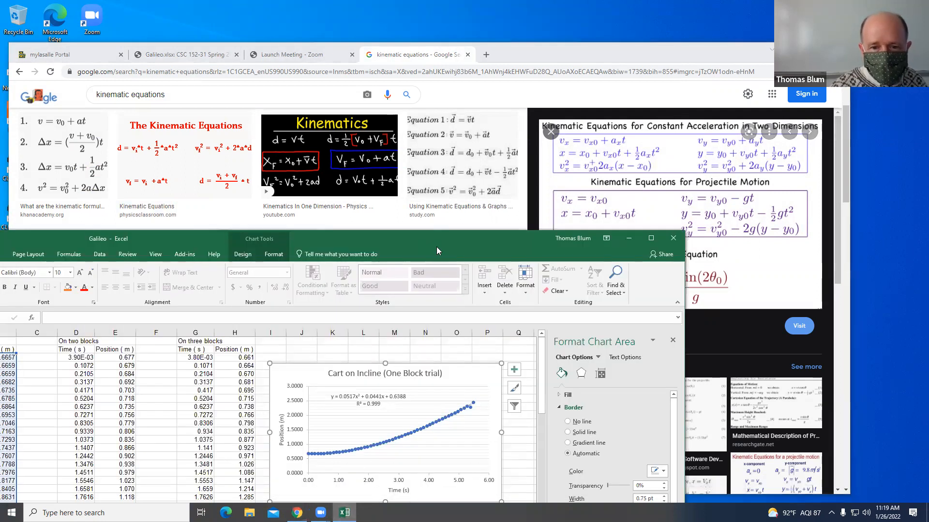
click(672, 340)
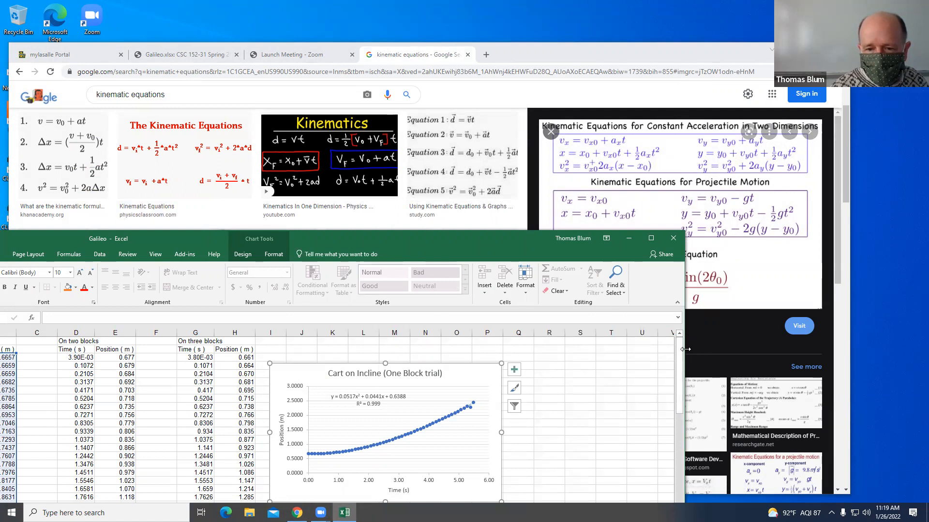
drag(686, 349, 575, 350)
drag(405, 243, 349, 60)
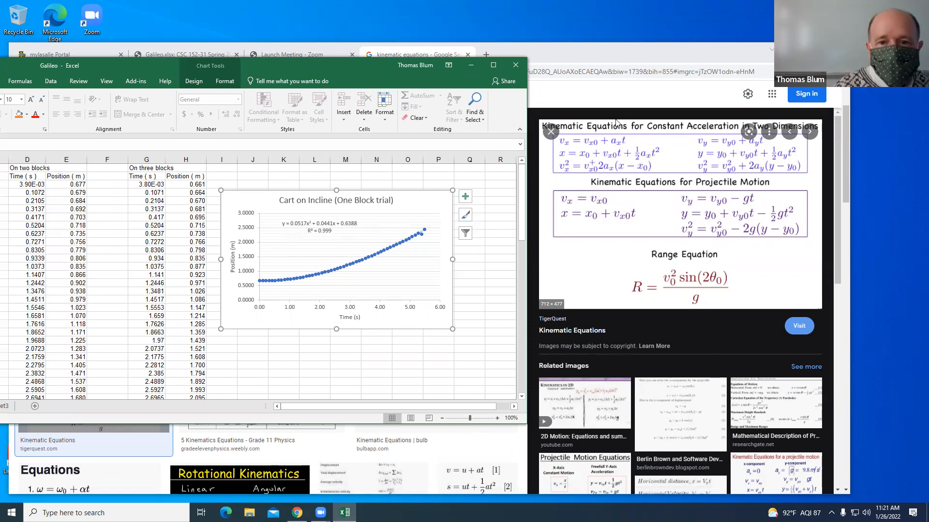
Put the workbook and the equation search away and return to the course's Modules page in the browser.
click(473, 62)
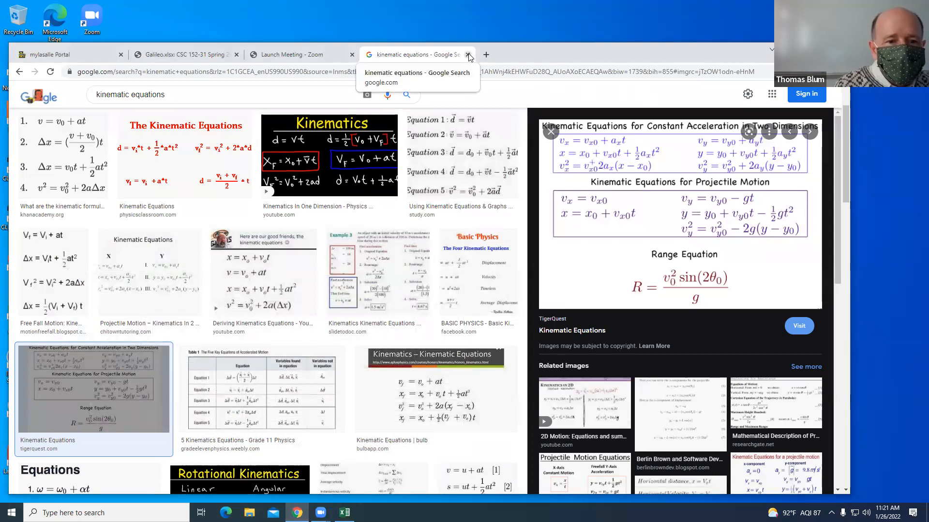
click(467, 55)
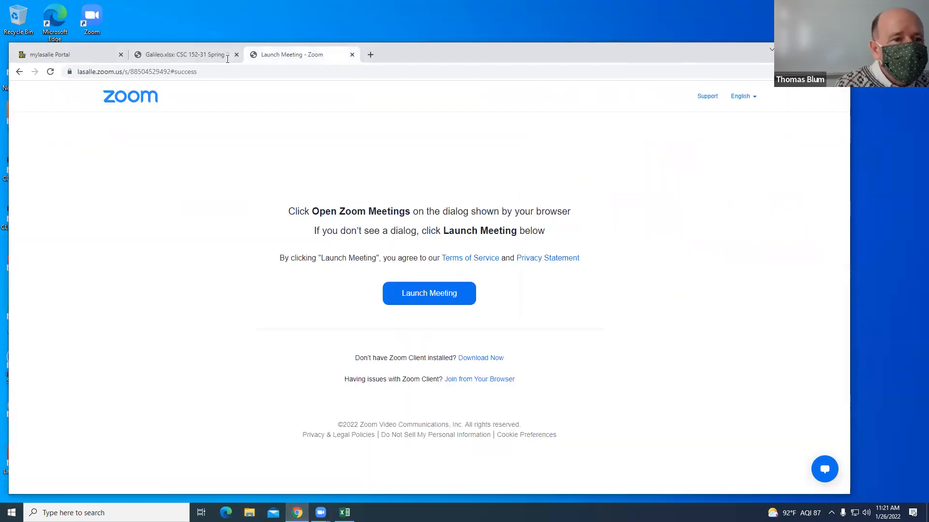
click(157, 56)
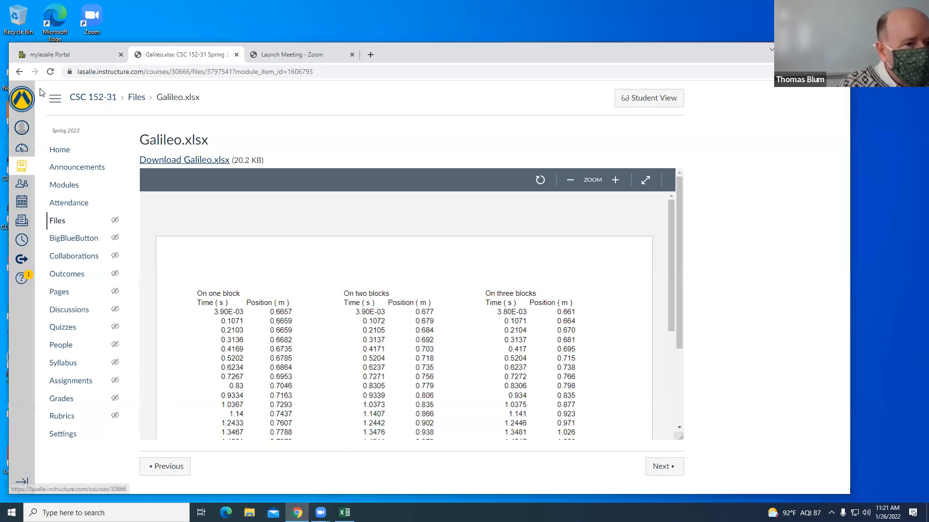
click(20, 72)
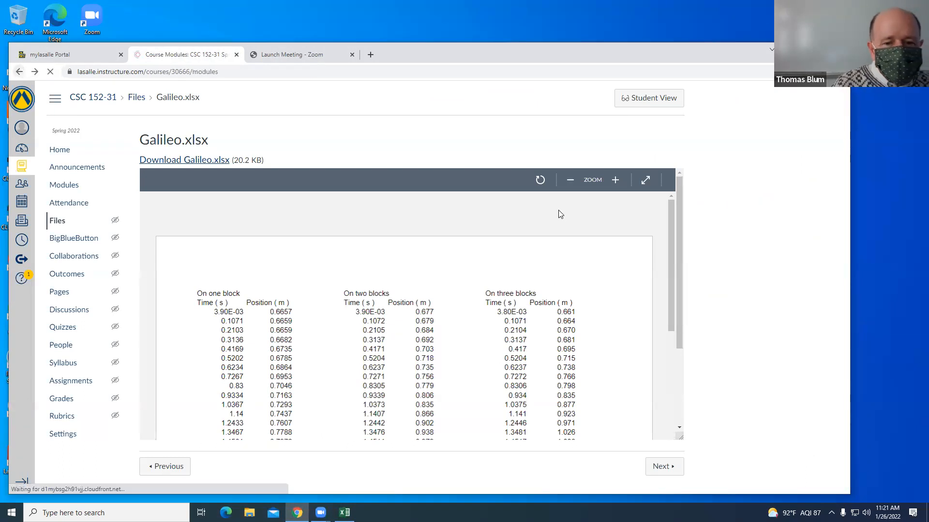
drag(847, 256, 837, 201)
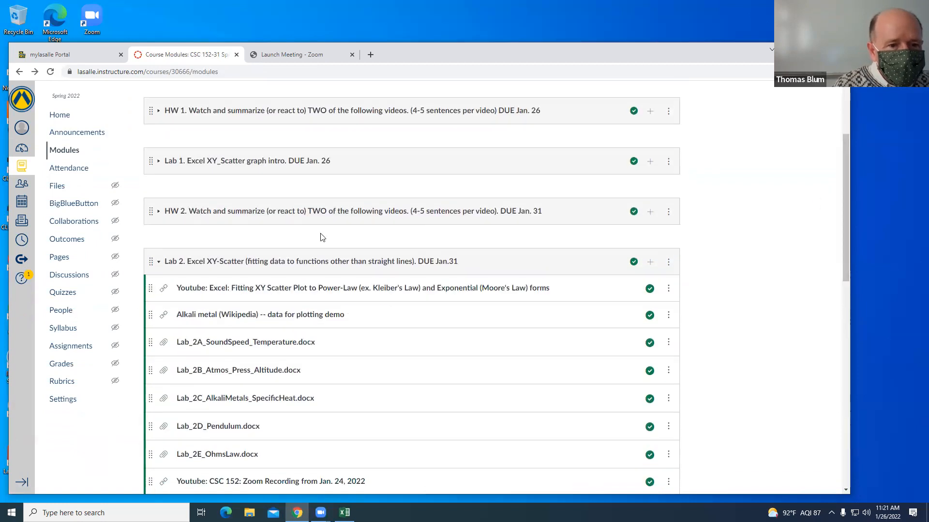
Download Lab_1A_HeartRate.docx from the Lab 1 module and open it in Word.
click(155, 161)
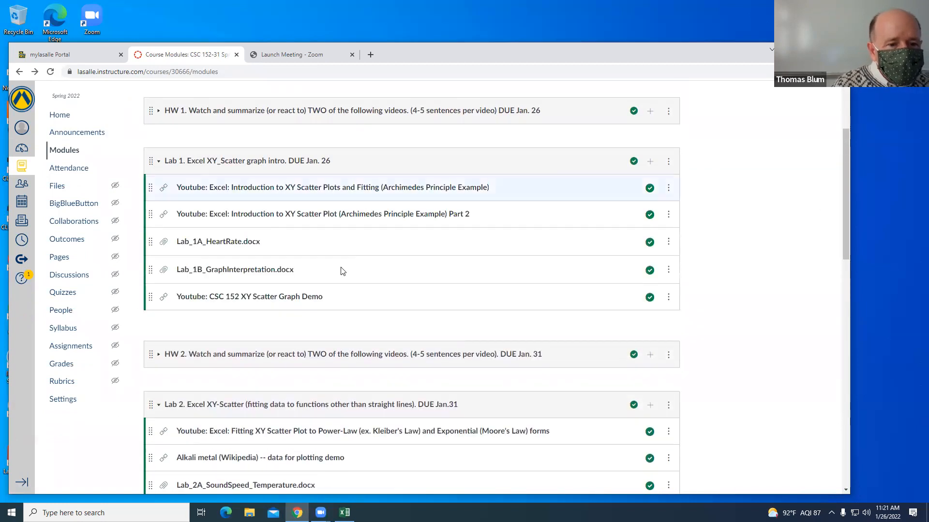
click(225, 244)
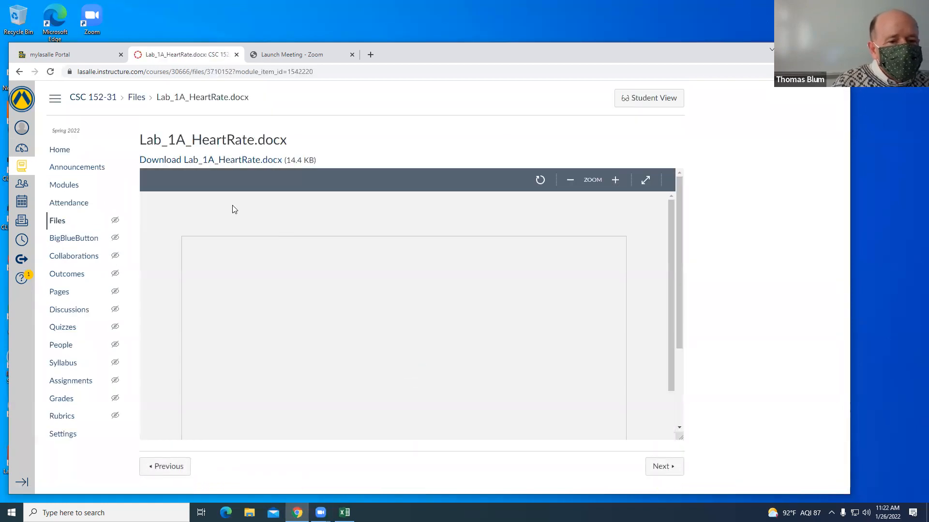
click(223, 160)
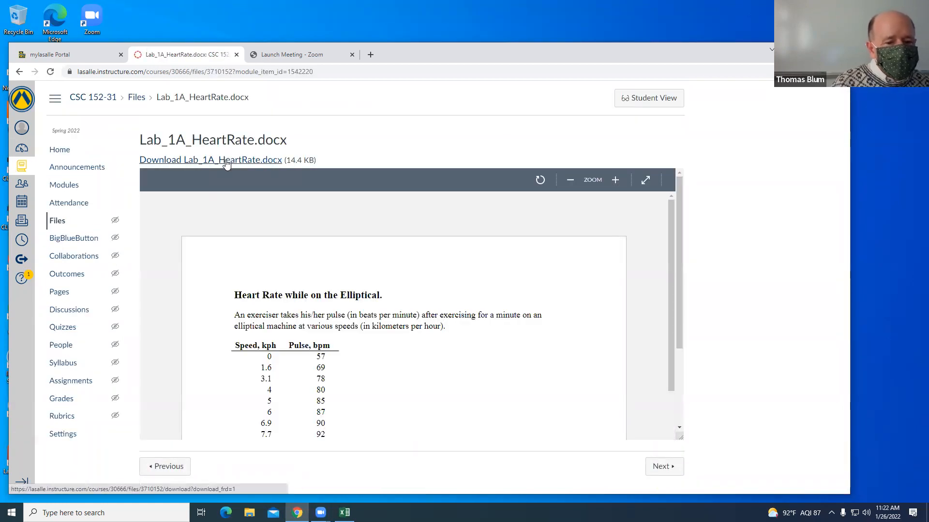
click(66, 482)
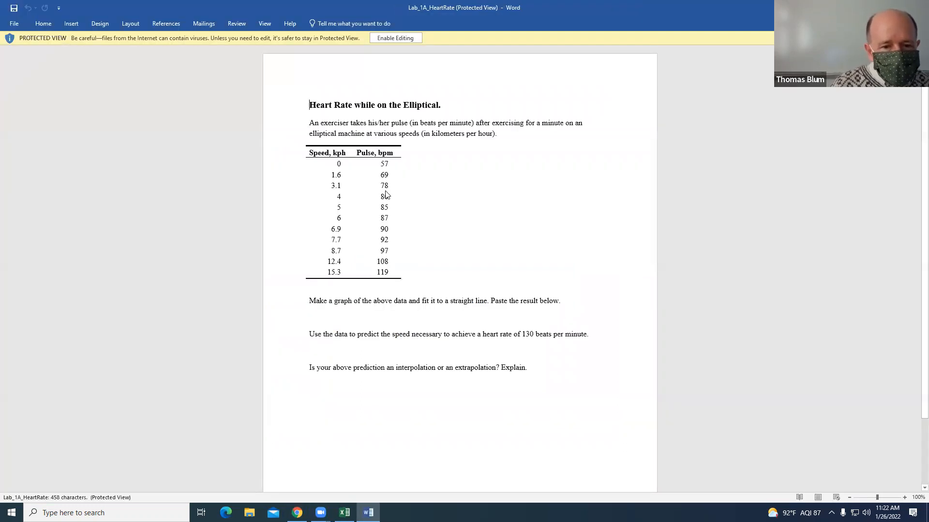
Select the speed and pulse table in the heart rate document and enable editing for the file.
drag(309, 153, 379, 259)
right_click(372, 248)
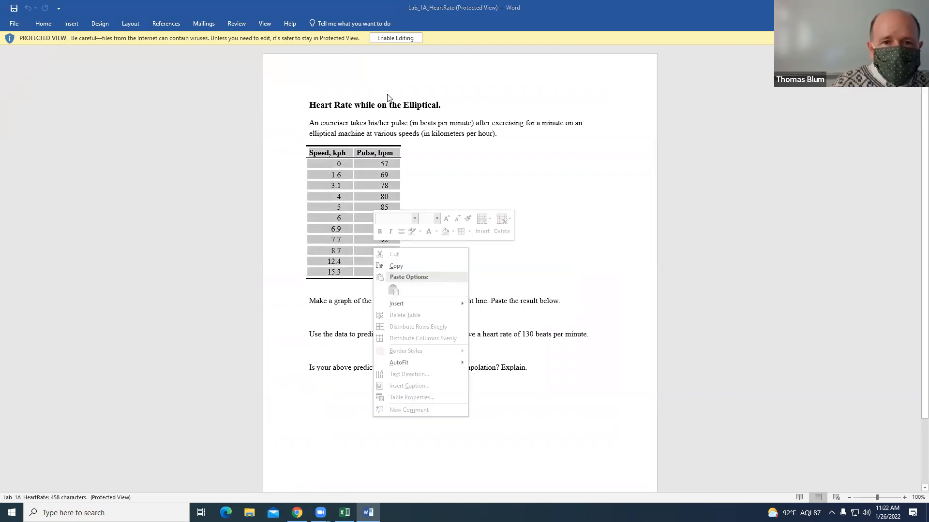
click(389, 40)
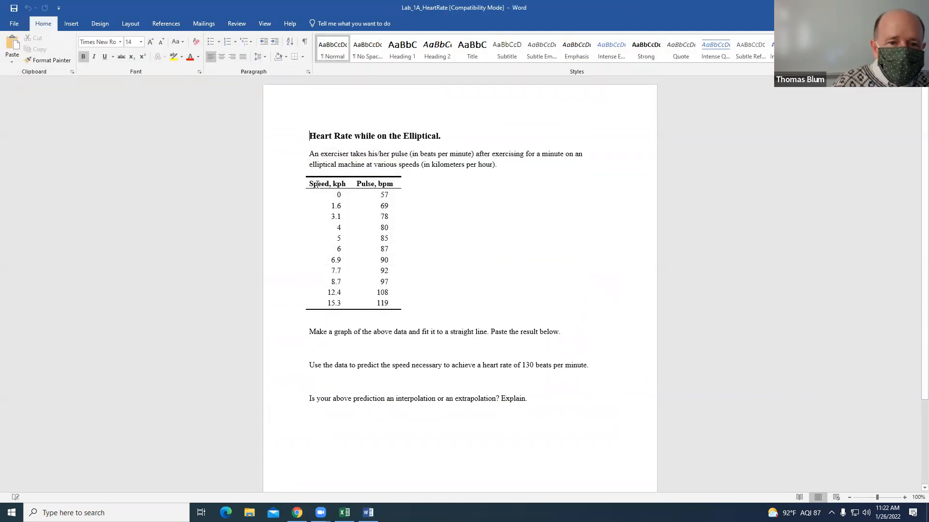
Copy the speed and pulse table from the Word document into cell A1 of Sheet2 in the Galileo workbook, keeping source formatting.
drag(342, 183, 394, 302)
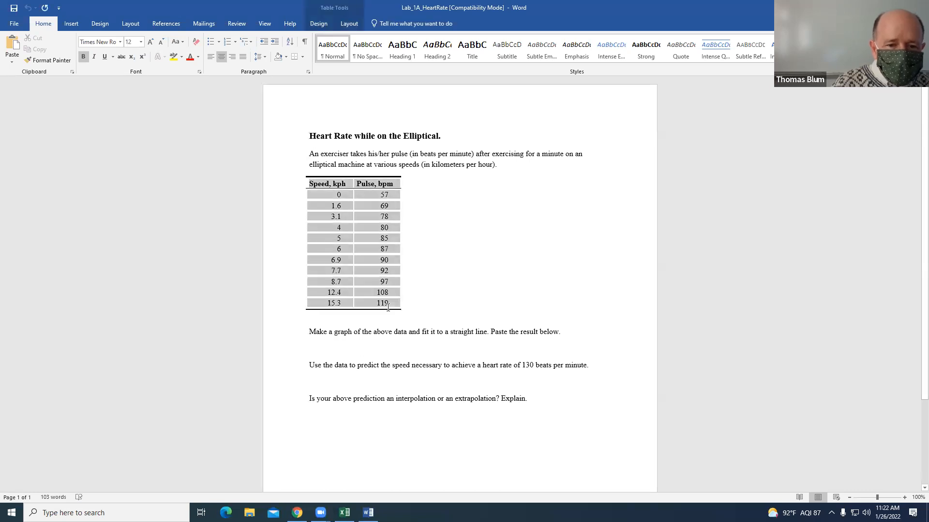
right_click(400, 299)
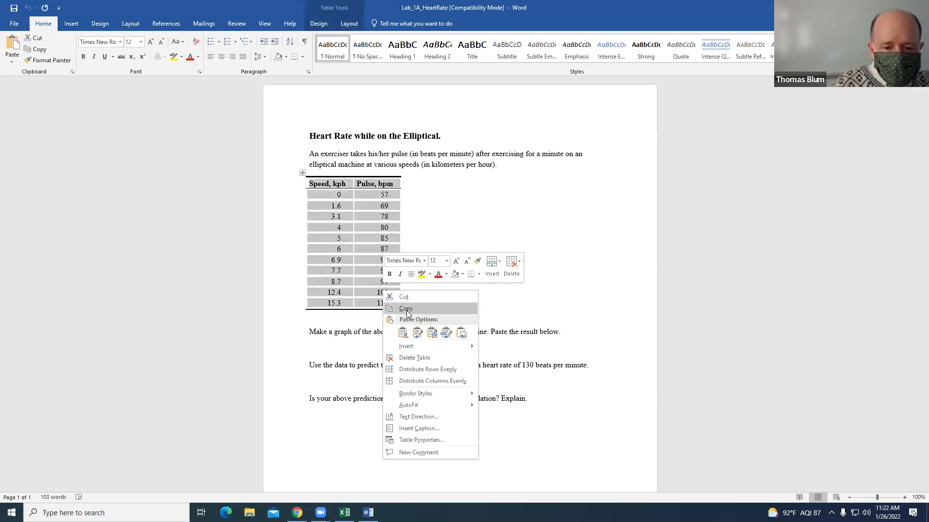
click(407, 310)
click(344, 512)
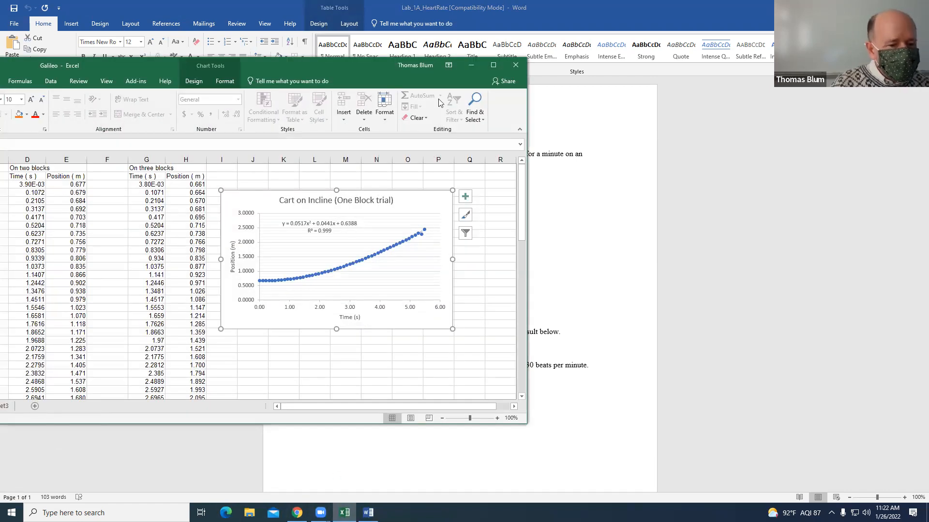
drag(300, 65, 521, 57)
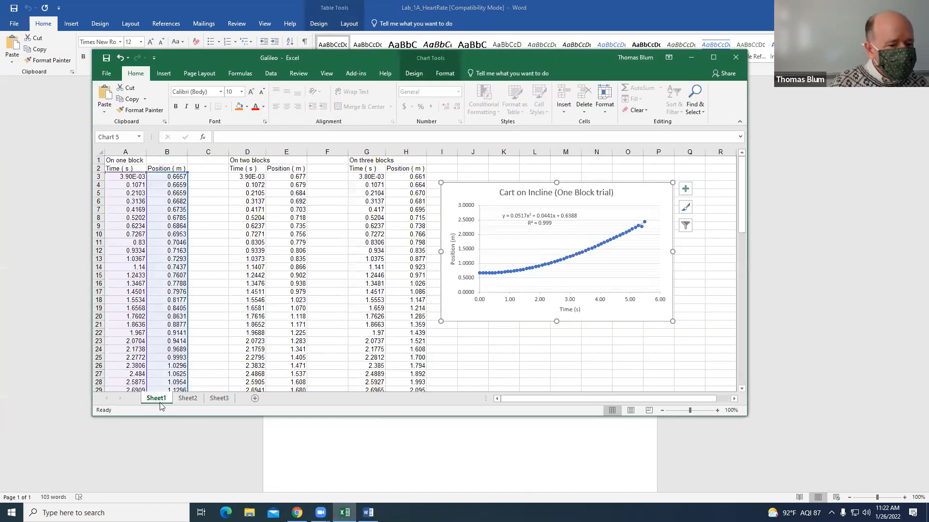
click(188, 398)
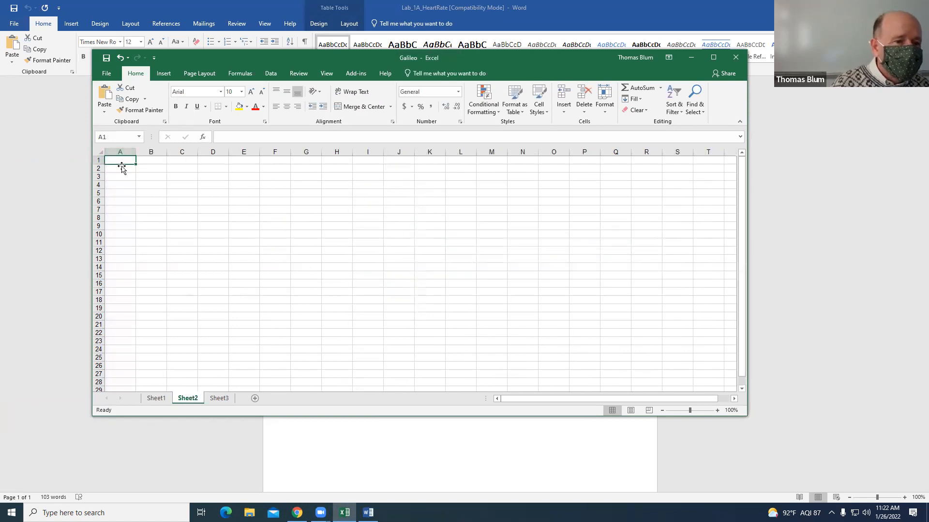
right_click(119, 158)
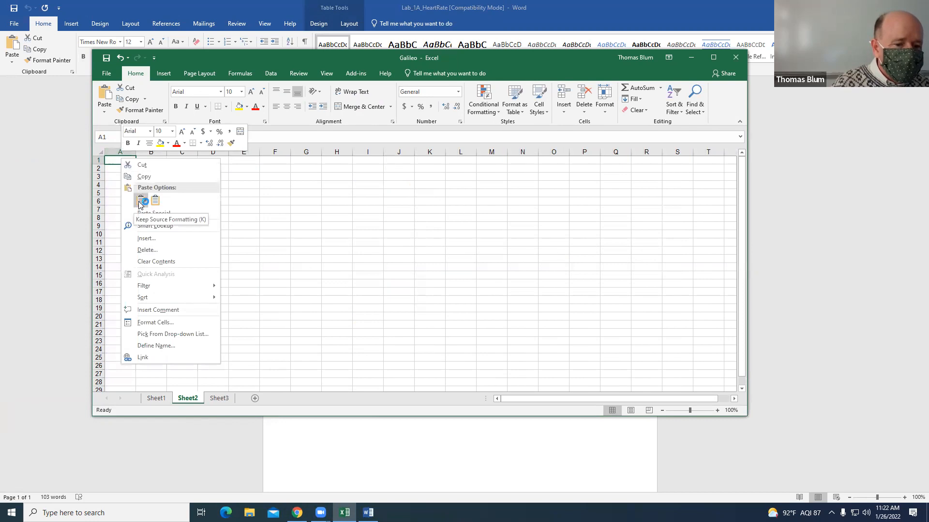
click(140, 202)
click(249, 223)
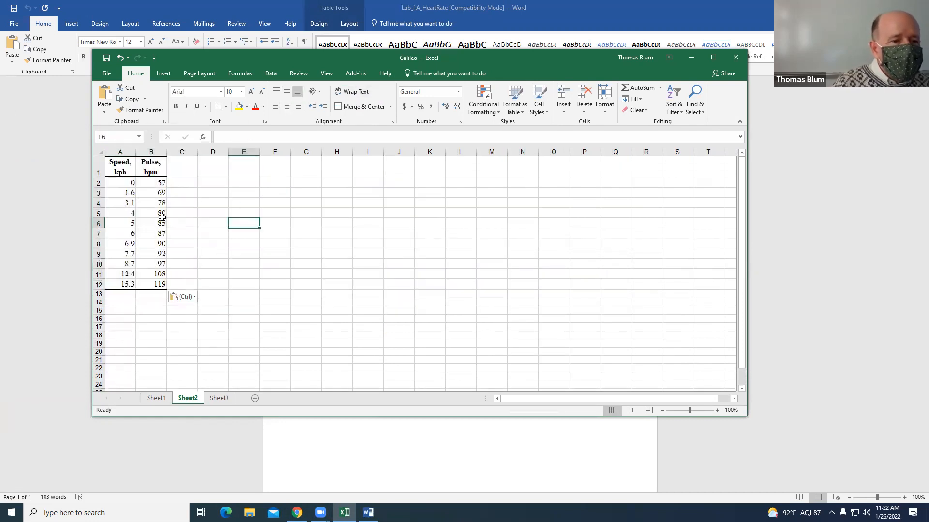
Insert a scatter chart of A1:B12 and apply the quick layout with axis titles, legend, linear trendline, equation and R².
drag(122, 165, 162, 286)
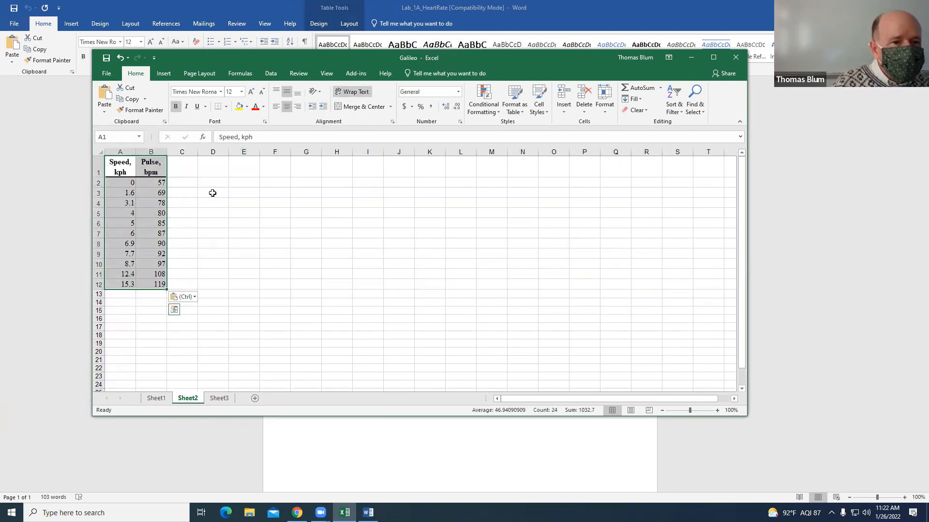
click(170, 75)
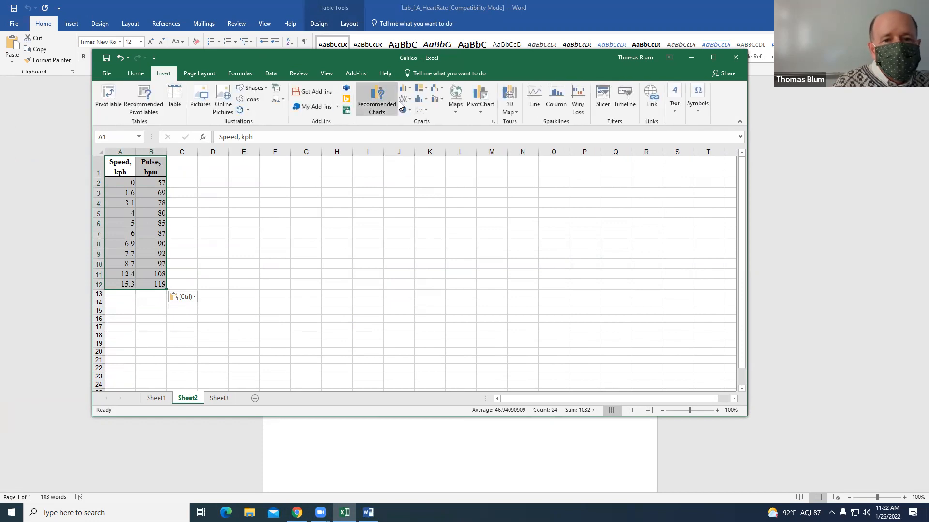
click(420, 111)
click(428, 140)
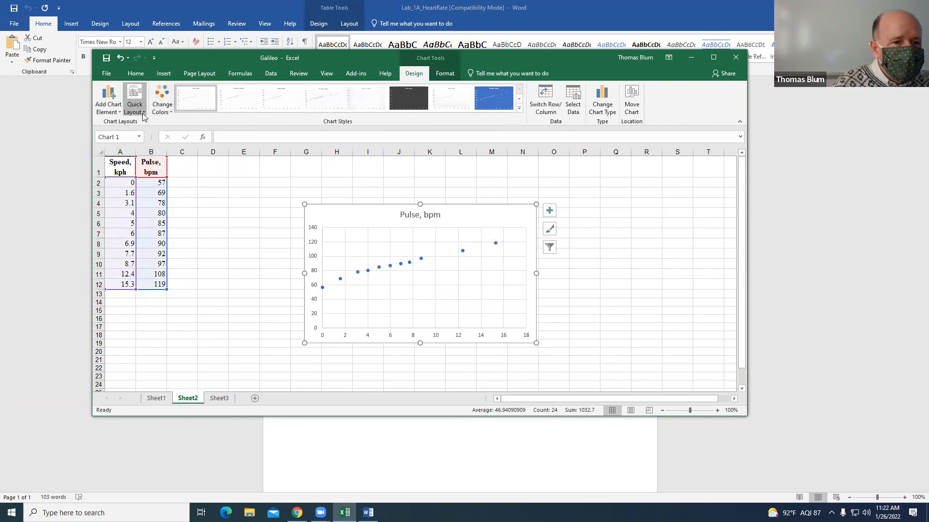
click(134, 99)
click(190, 185)
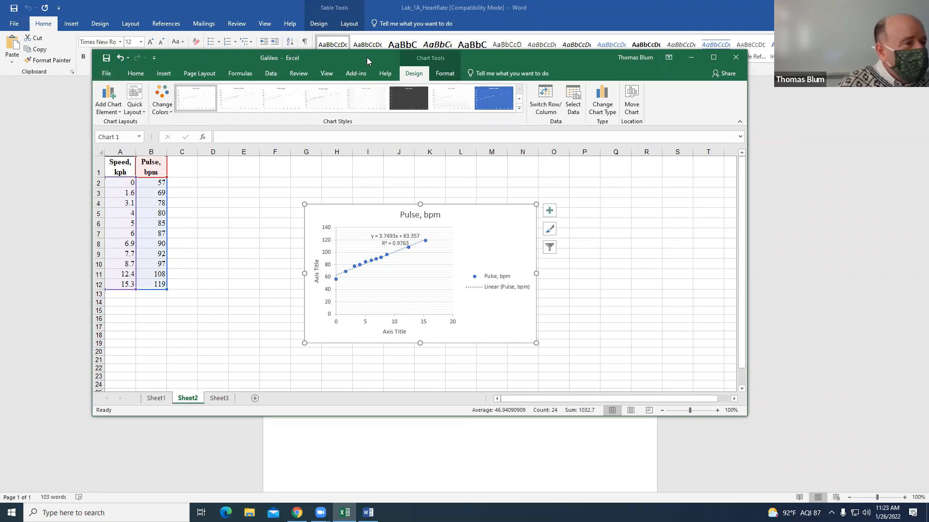
Enable the Analysis ToolPak add-in through Excel's options.
click(103, 73)
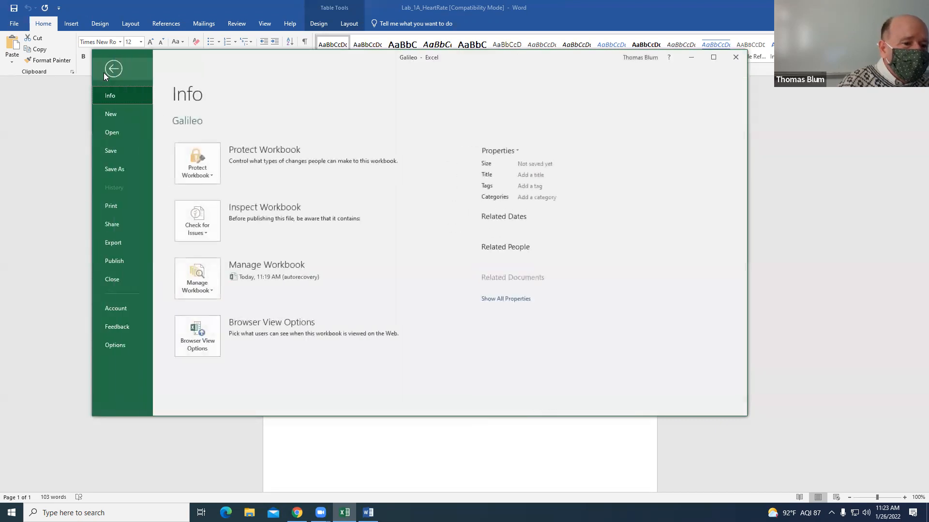
click(118, 347)
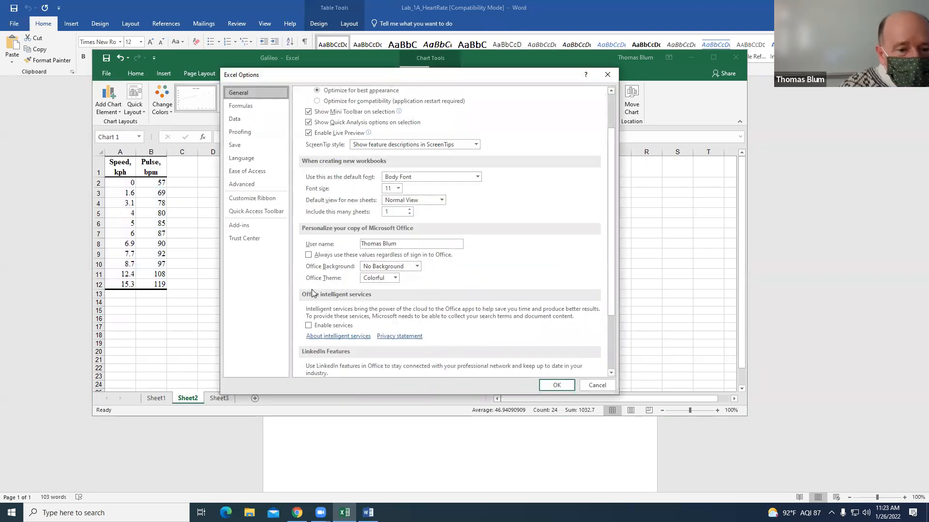
click(241, 226)
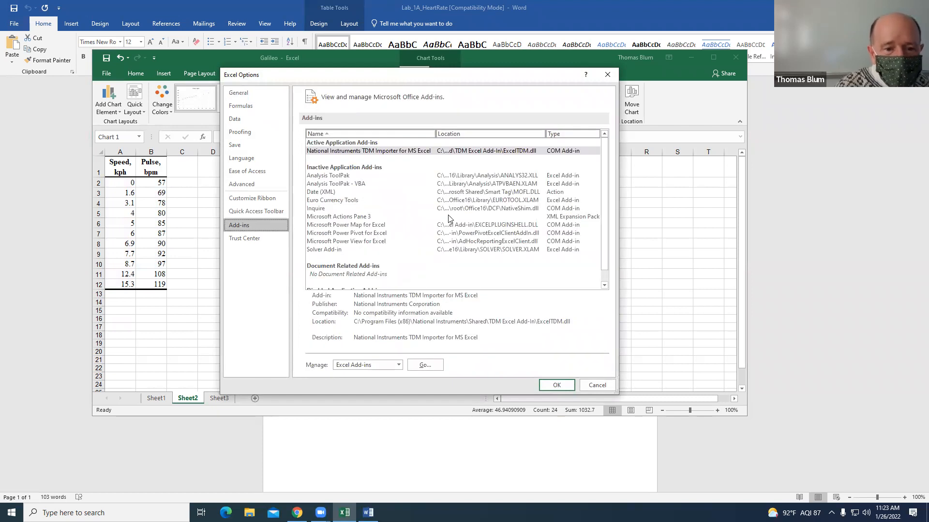
scroll(605, 212, down, 1)
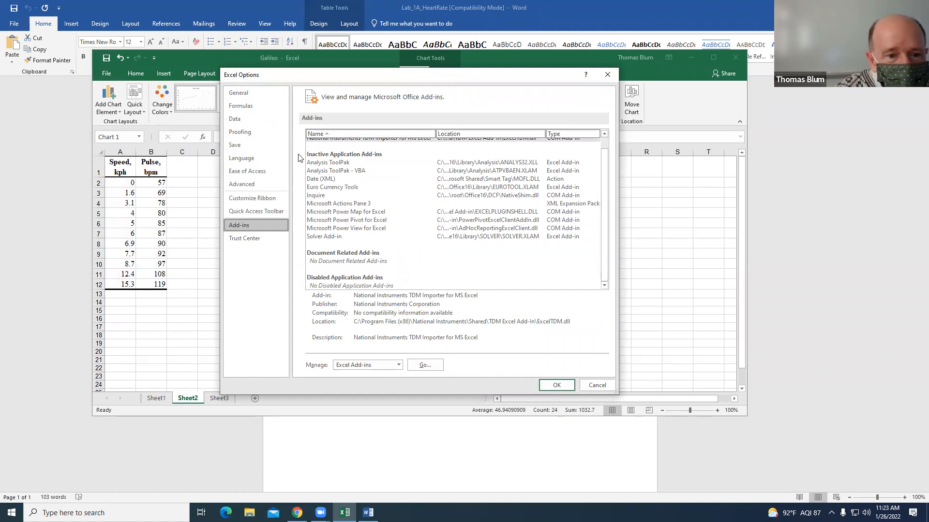
click(324, 164)
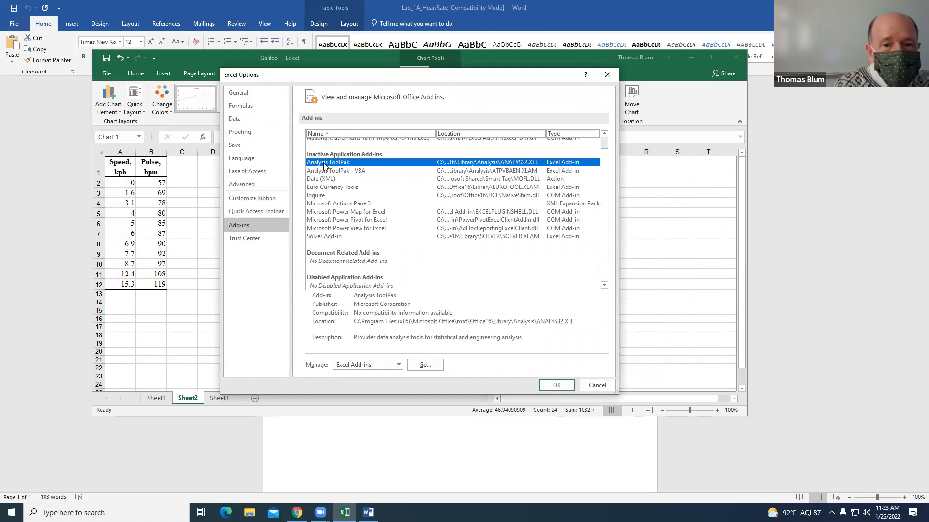
click(428, 365)
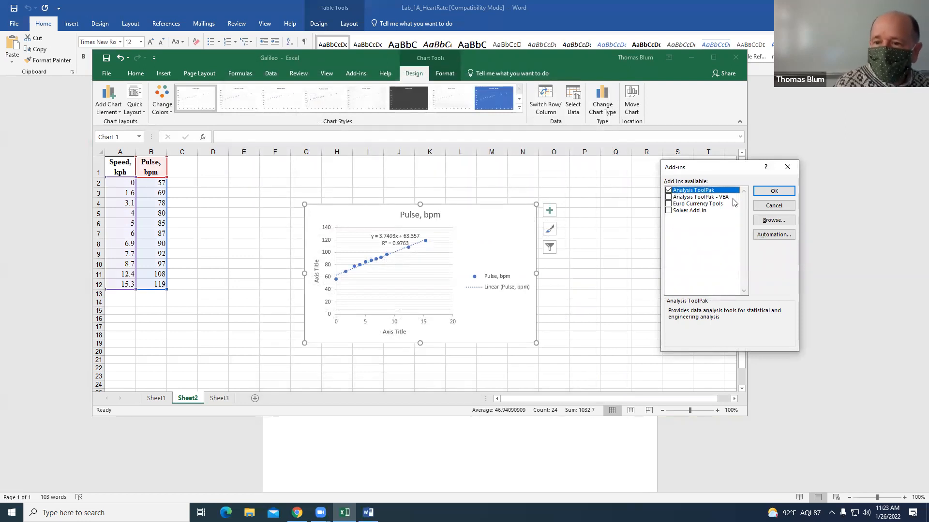
click(774, 192)
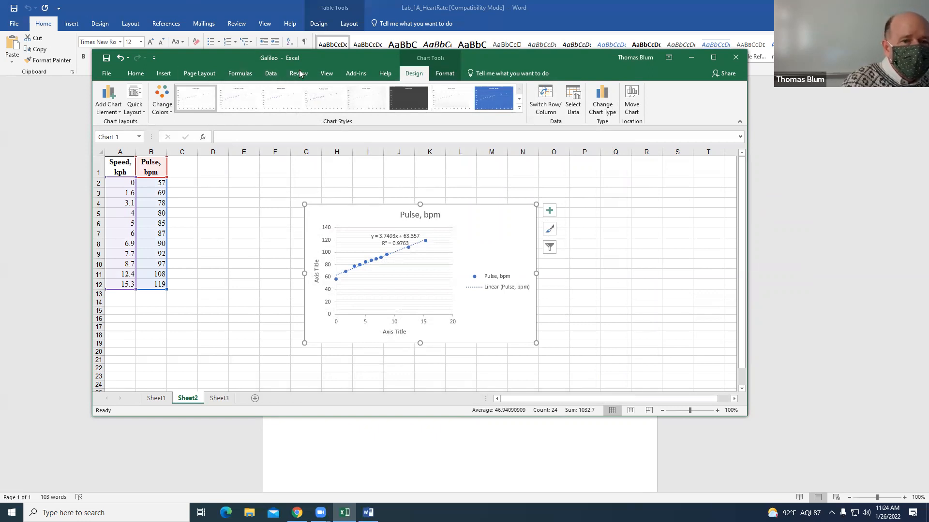
Start the Regression tool from the Data Analysis tools.
click(270, 72)
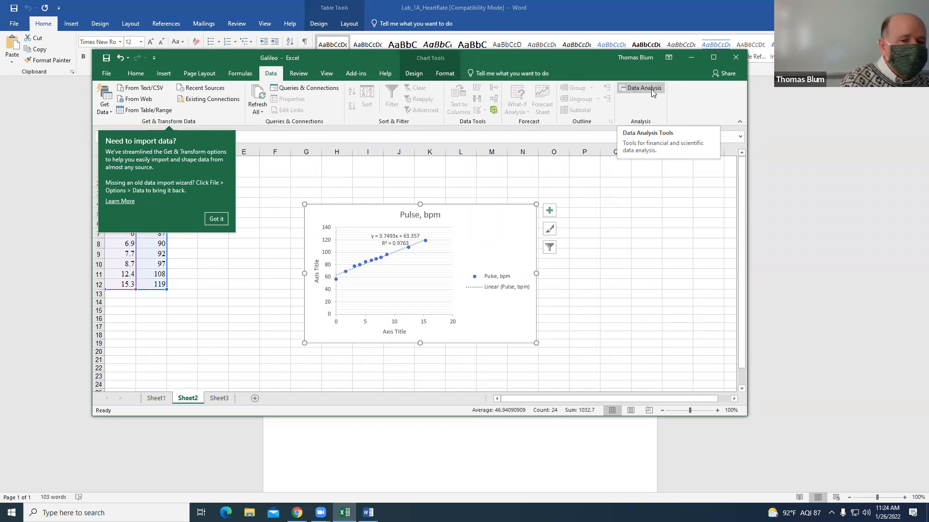
click(252, 235)
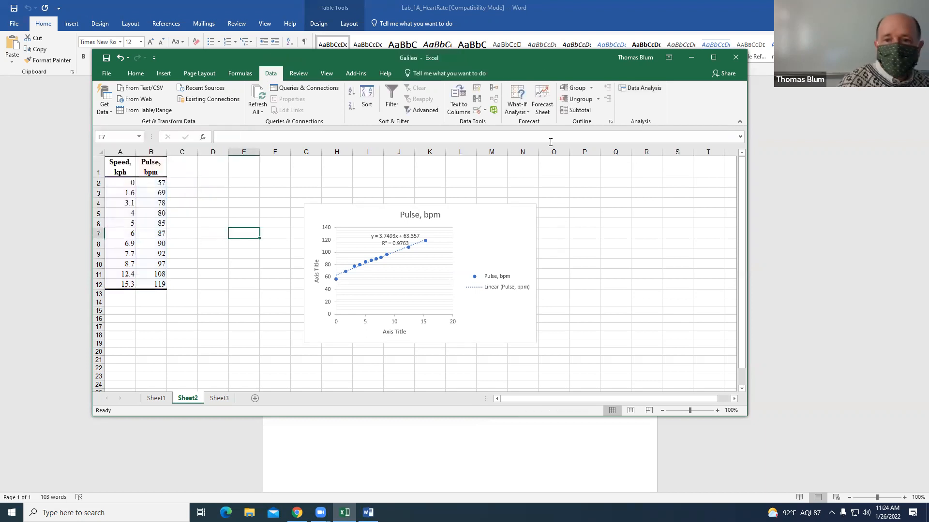
click(635, 88)
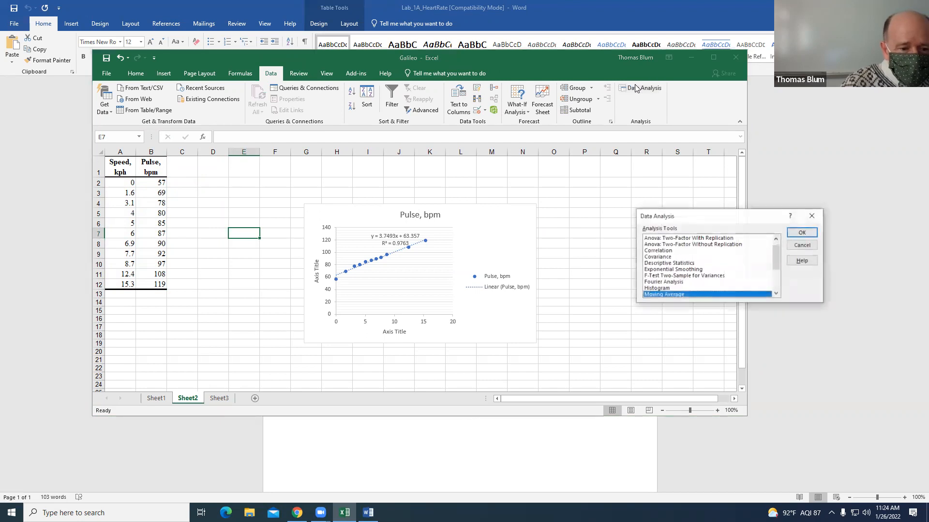
drag(689, 223, 381, 173)
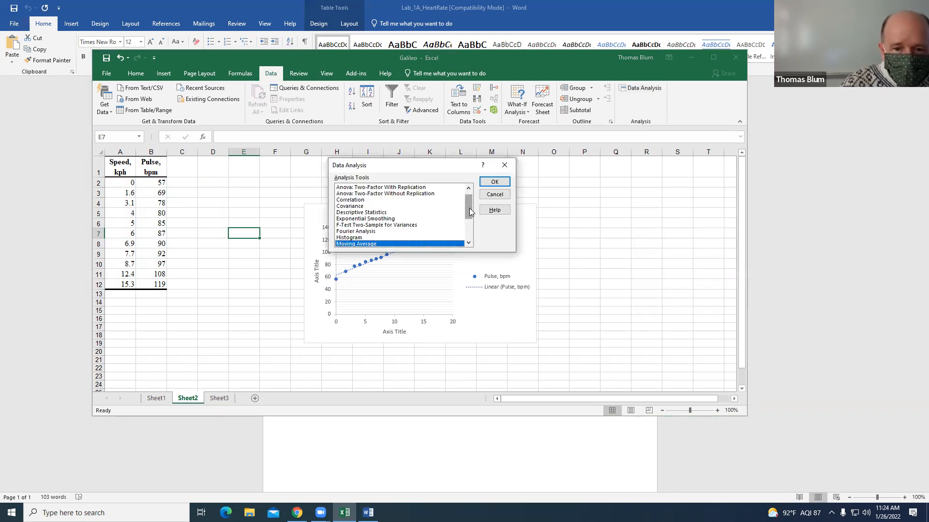
scroll(470, 211, down, 2)
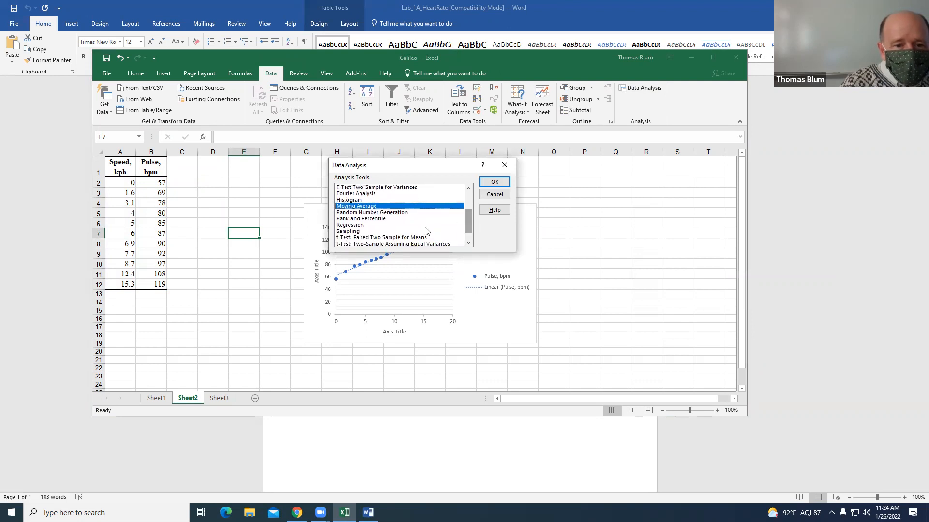
click(359, 226)
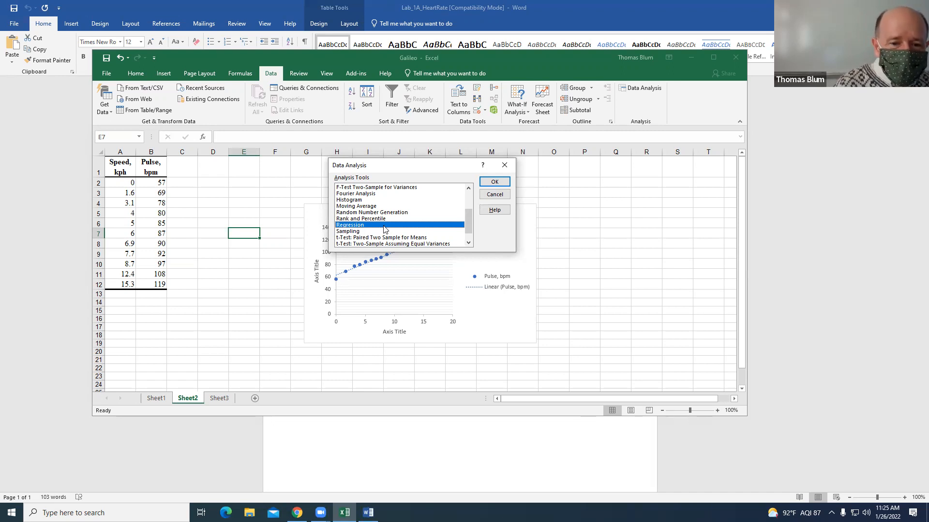
click(496, 182)
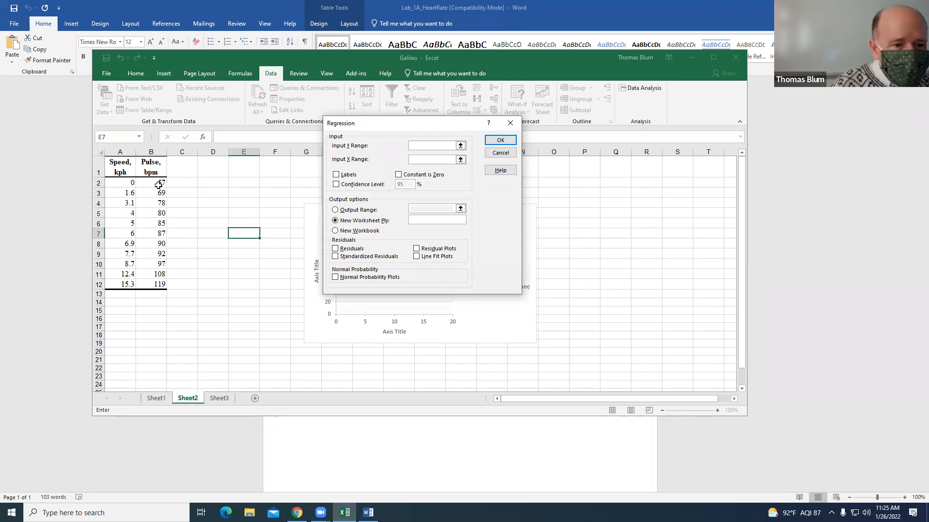
Set the regression's input Y range to the pulse values B2:B12 and its input X range to the speeds A2:A12.
drag(158, 182, 154, 283)
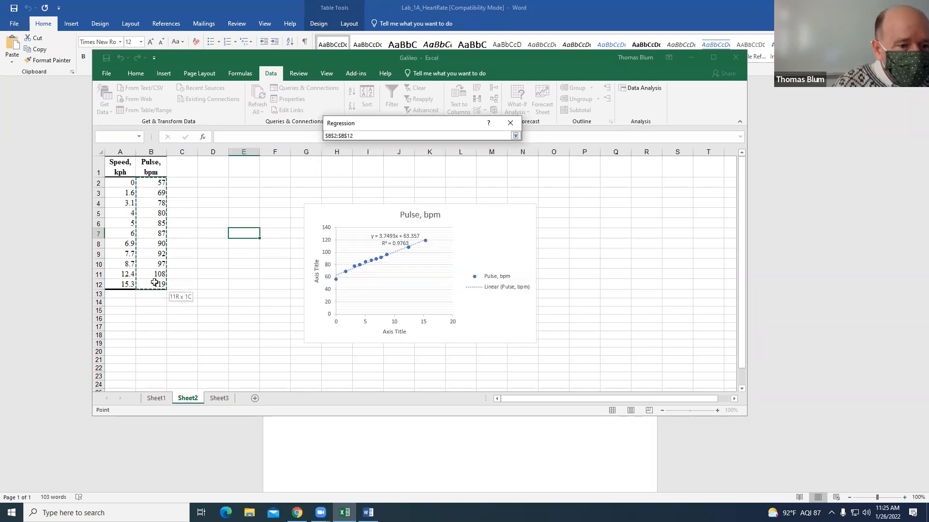
drag(155, 283, 155, 282)
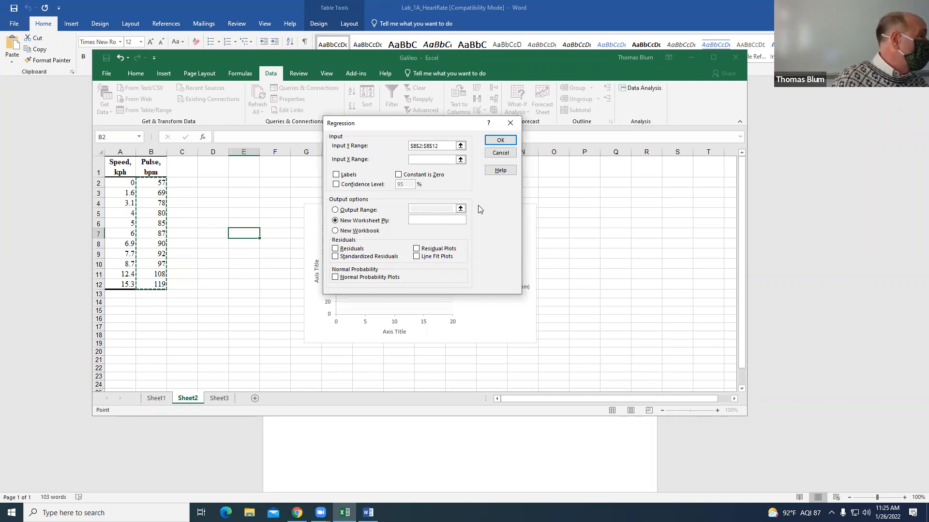
click(422, 161)
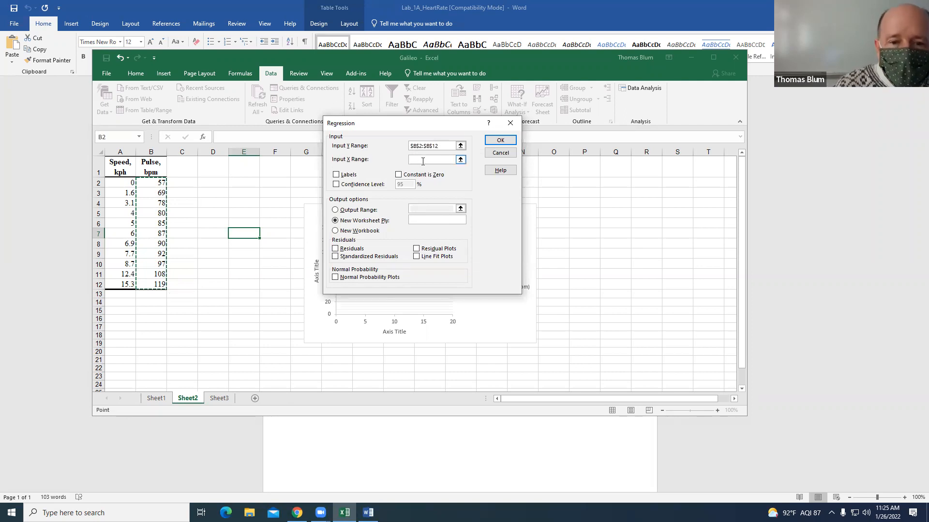
click(423, 159)
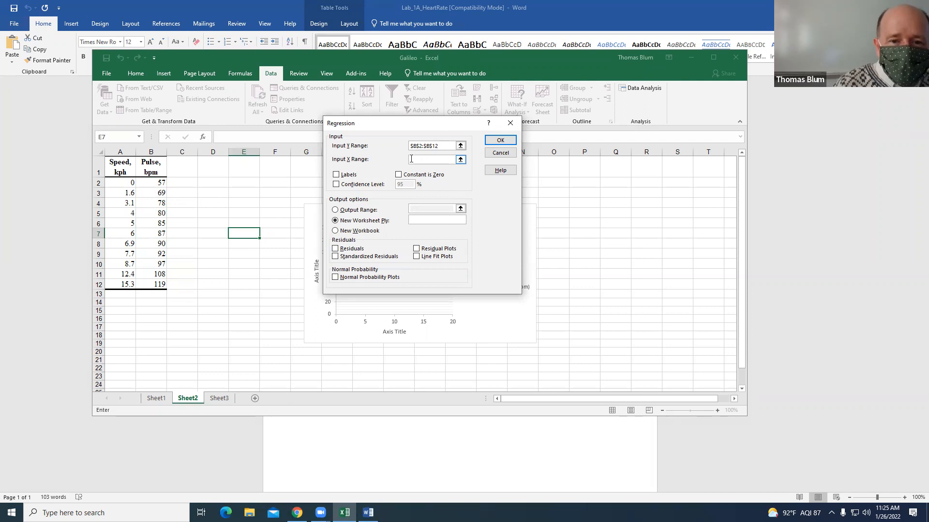
drag(122, 183, 123, 284)
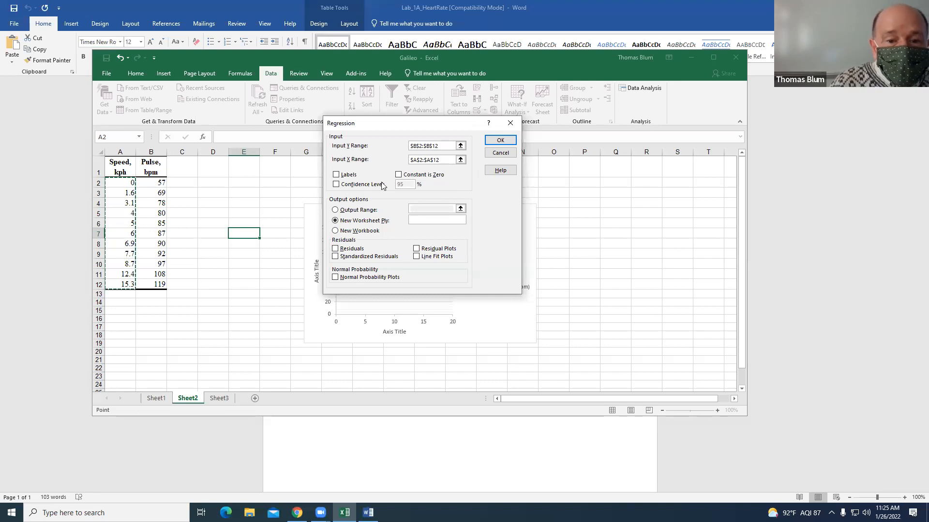
Run the regression to a new worksheet with Labels, Residuals and Residual Plots enabled, and return to Sheet2.
click(337, 175)
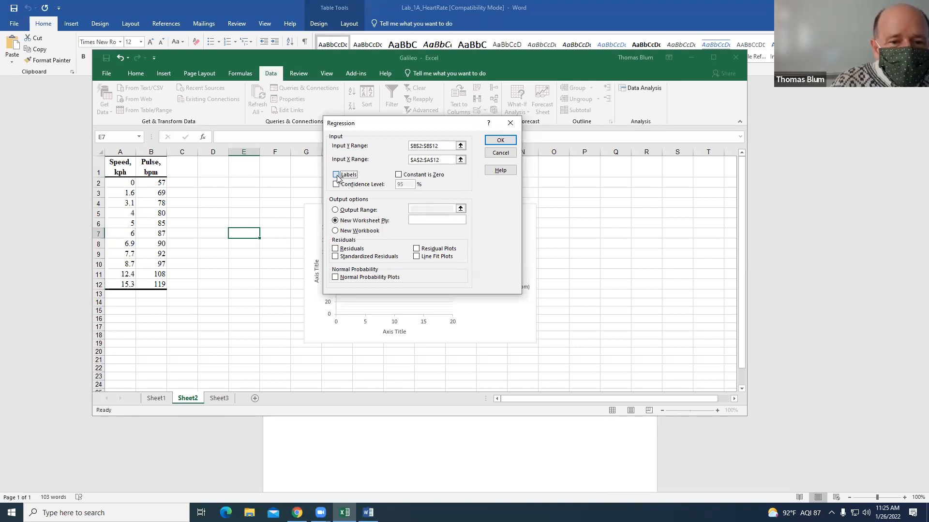
click(354, 251)
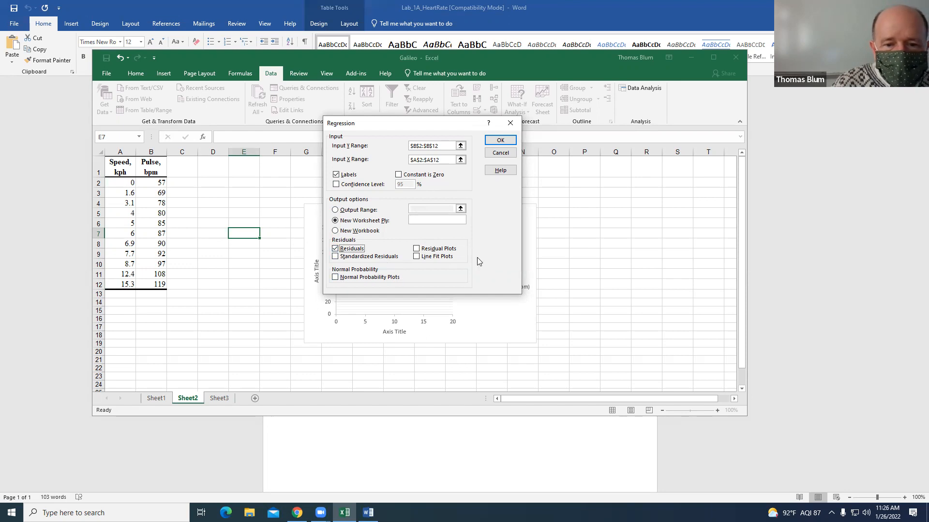
click(417, 249)
click(418, 249)
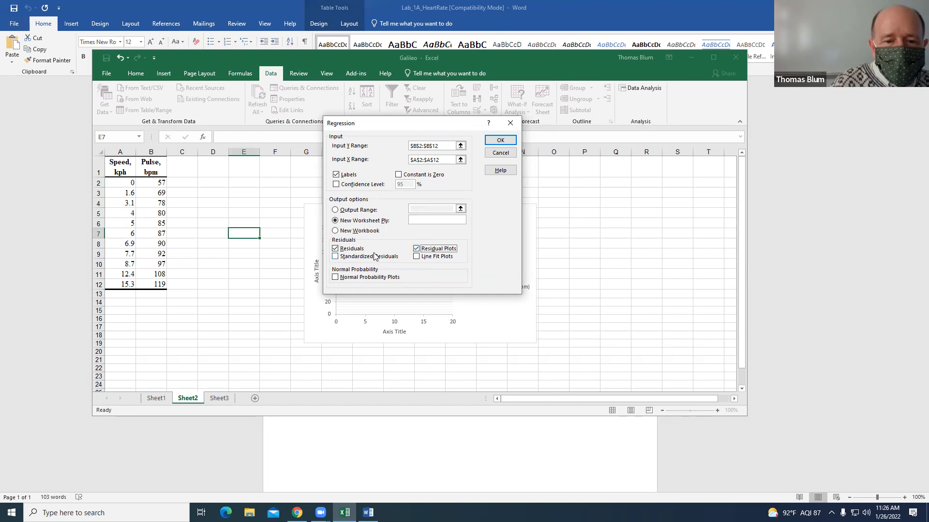
click(498, 141)
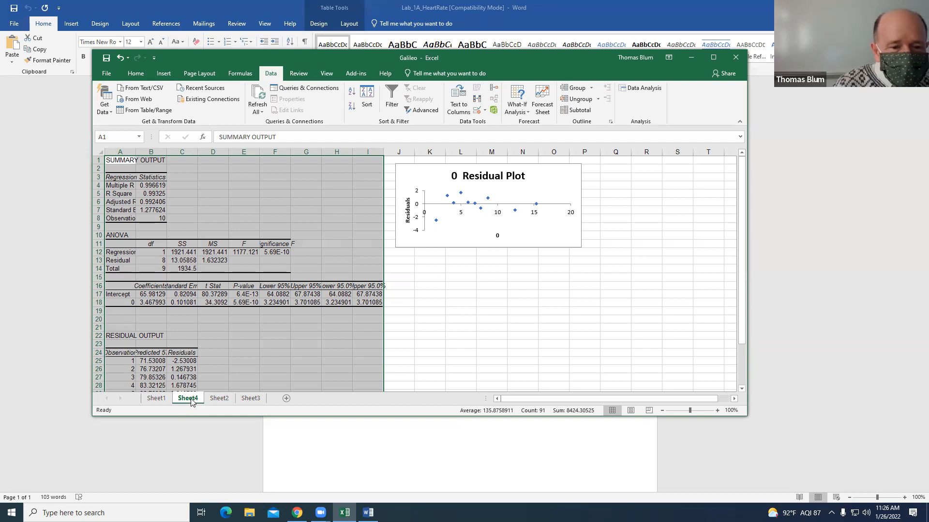
click(219, 399)
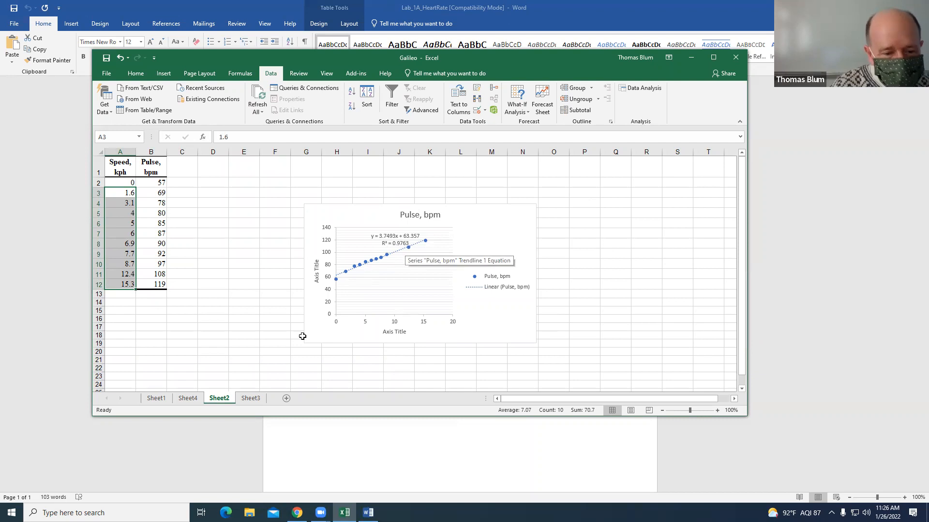
Fit the width of column A on Sheet4 to the regression labels and select the R Square value.
click(193, 398)
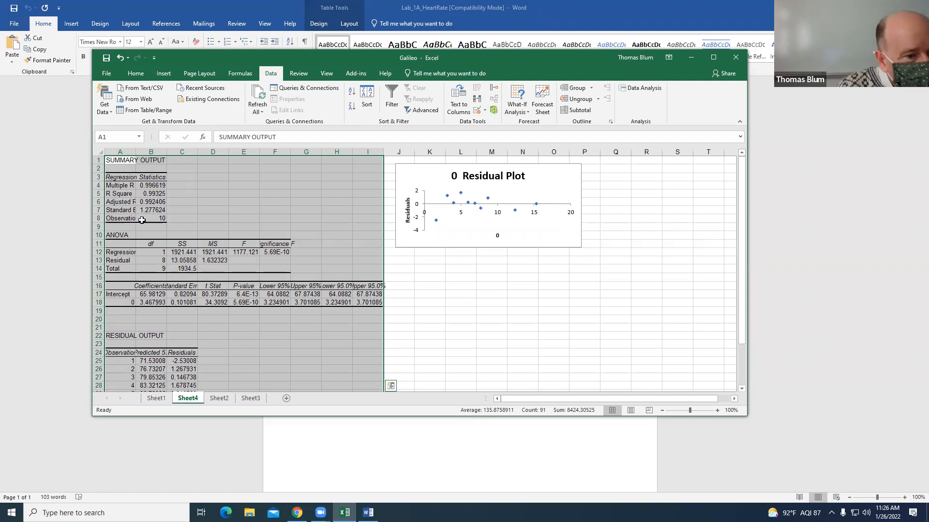
double_click(134, 153)
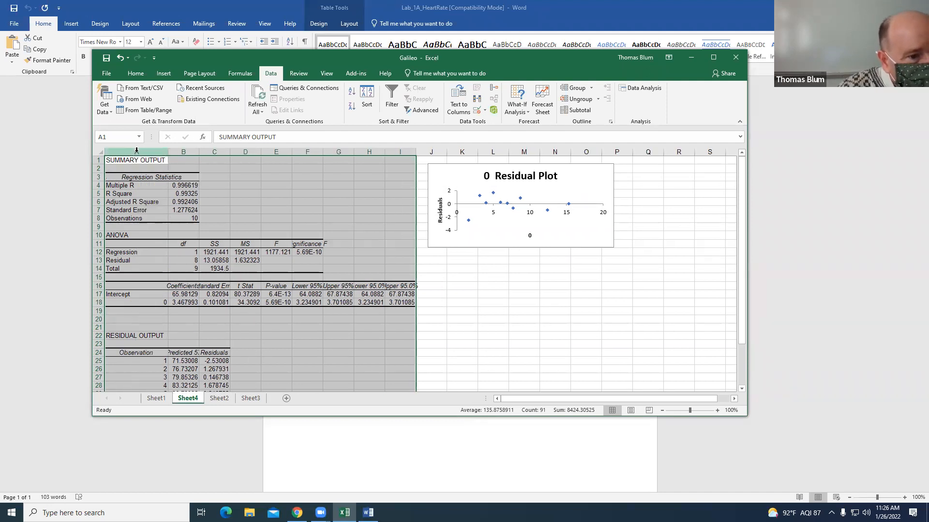
click(172, 193)
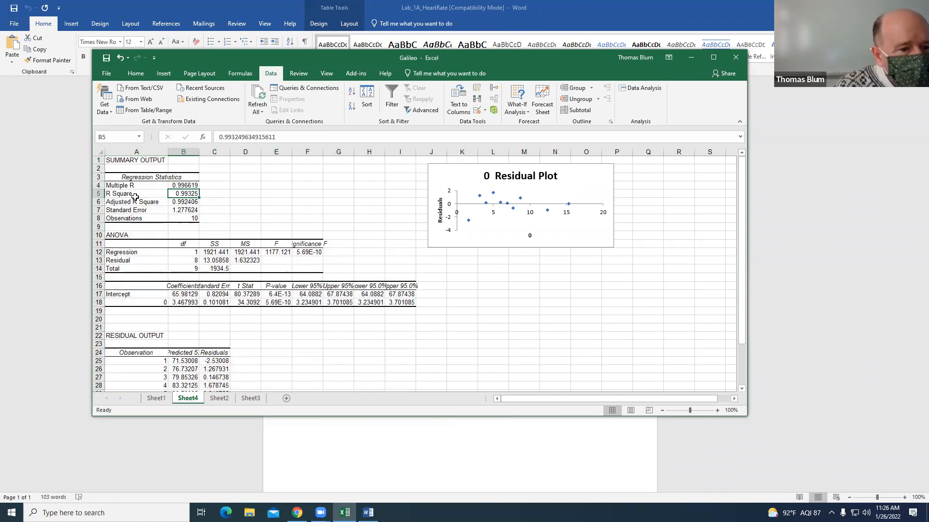
Compare the R Square, slope and intercept of the regression output on Sheet4 with the trendline equation in Sheet2's chart.
click(214, 401)
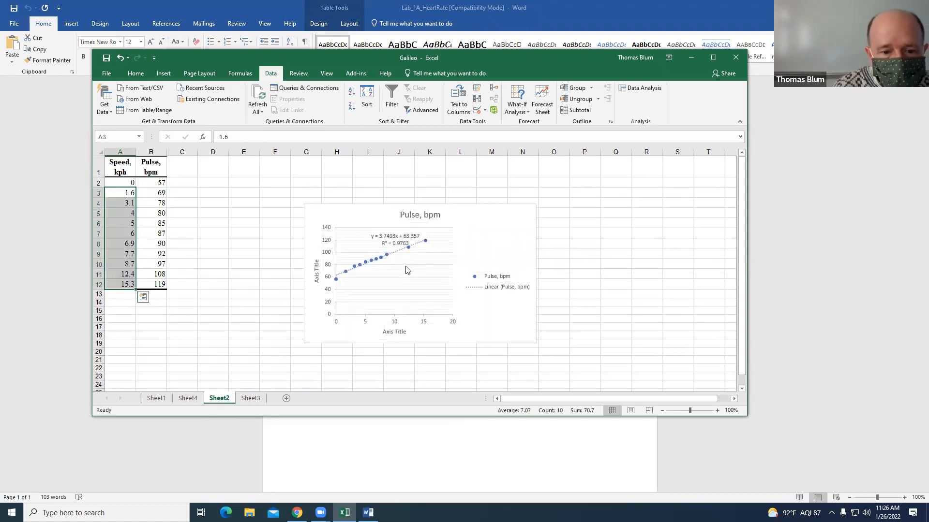
click(186, 399)
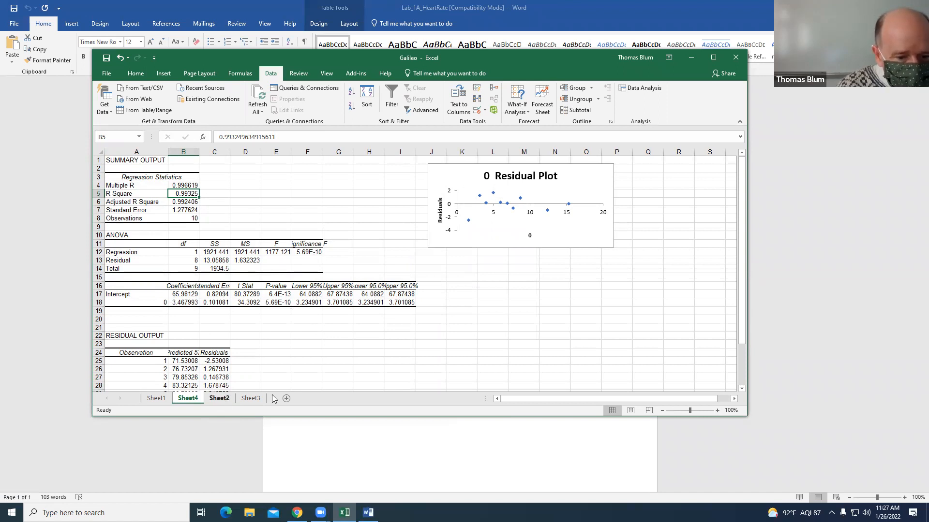
click(228, 401)
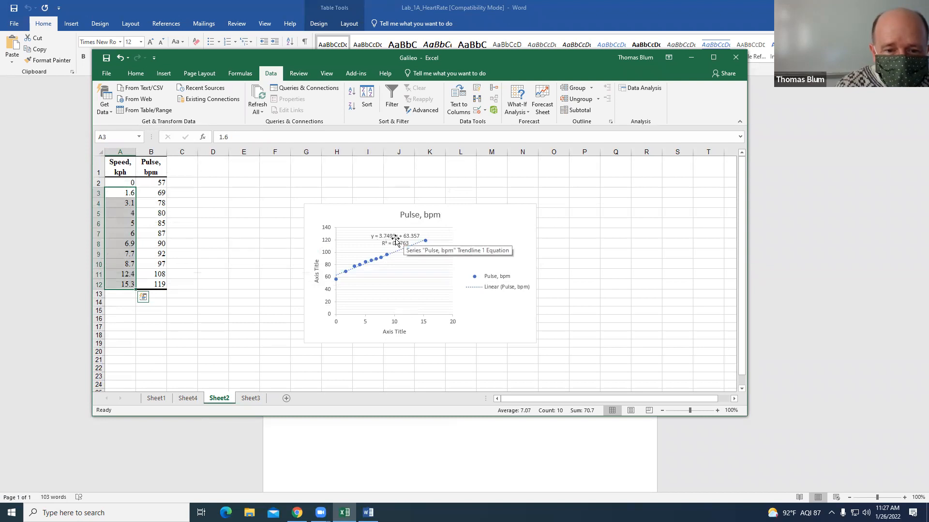
key(ctrl+Page_Up)
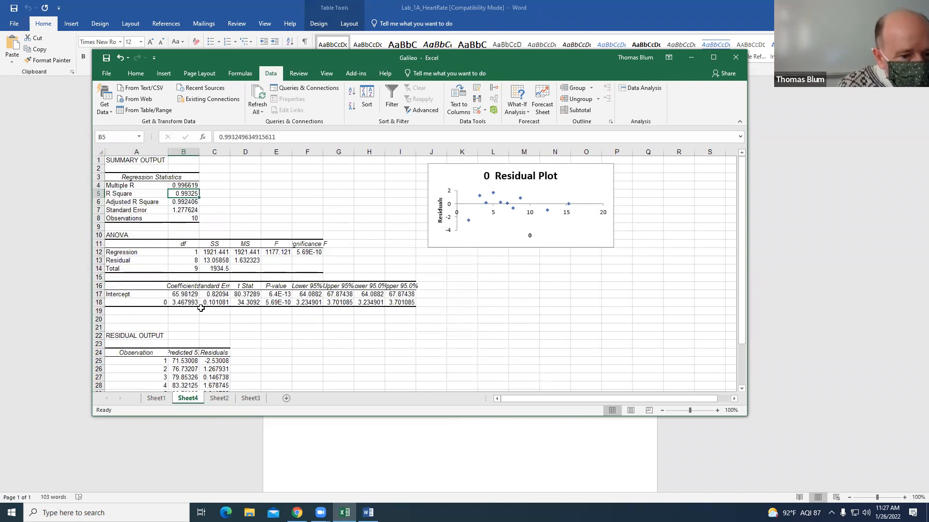
click(190, 303)
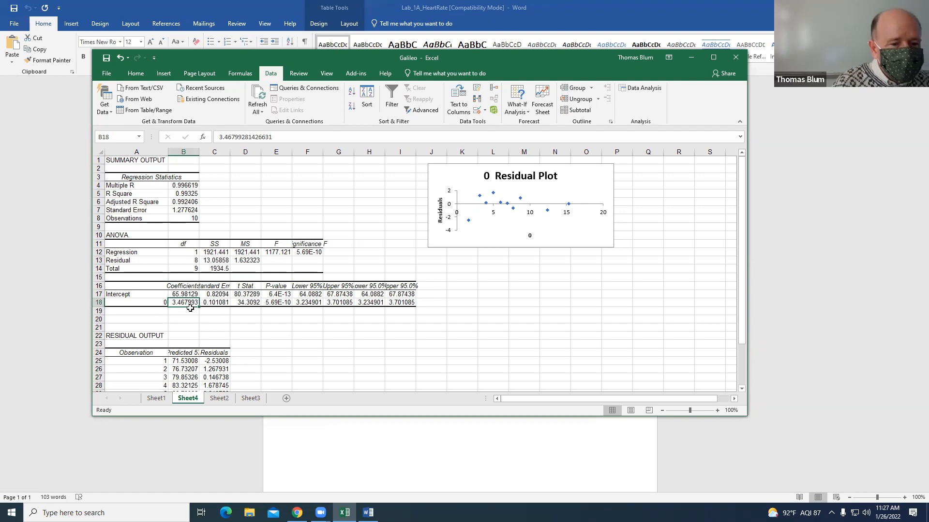
click(218, 399)
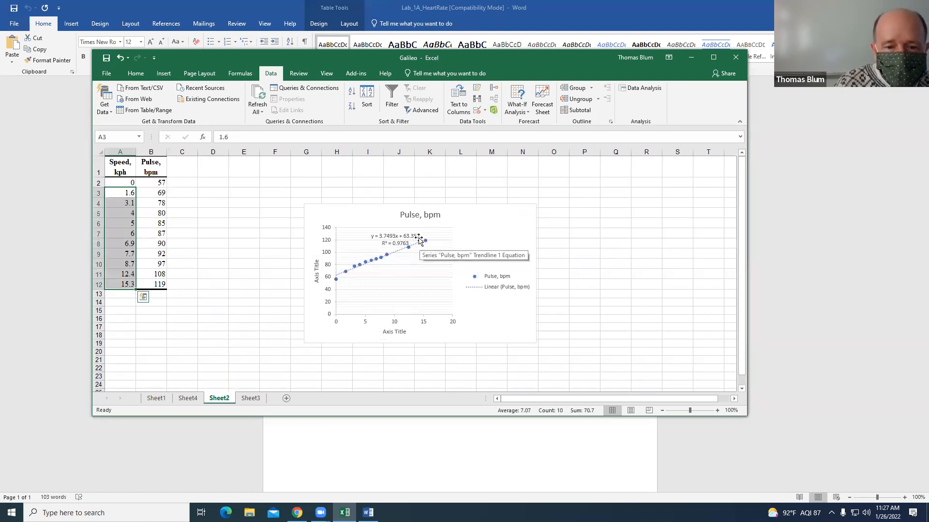
click(184, 398)
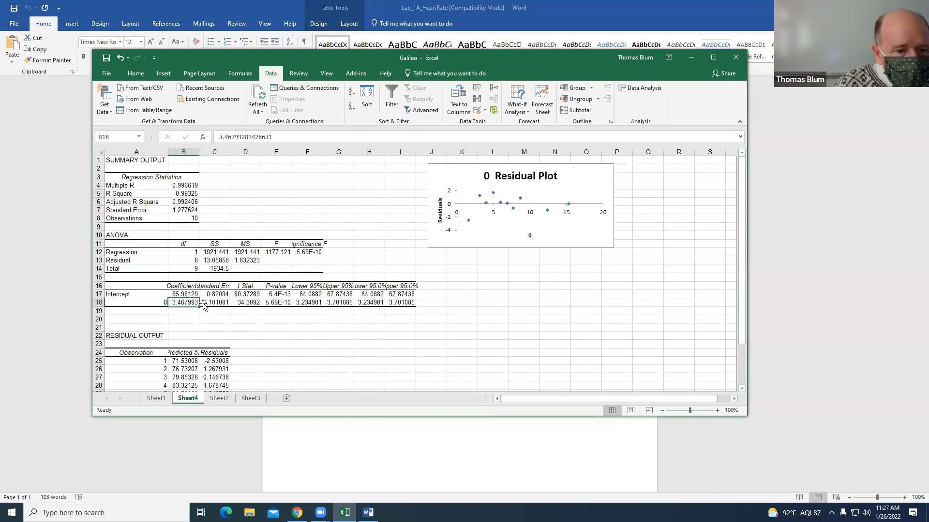
click(184, 294)
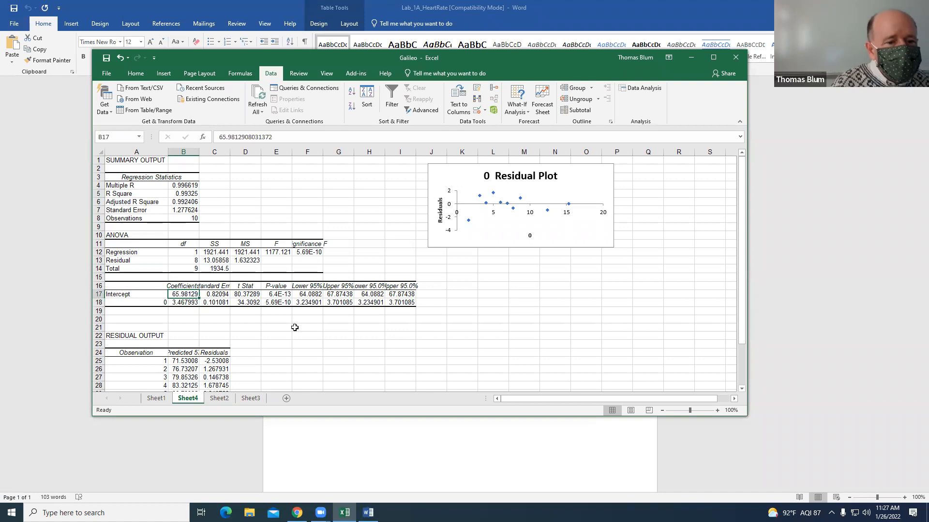
Insert a scatter chart of A2:B12 on Sheet2 using the quick layout with a linear trendline, its equation and R², and select the trendline.
click(219, 399)
click(266, 229)
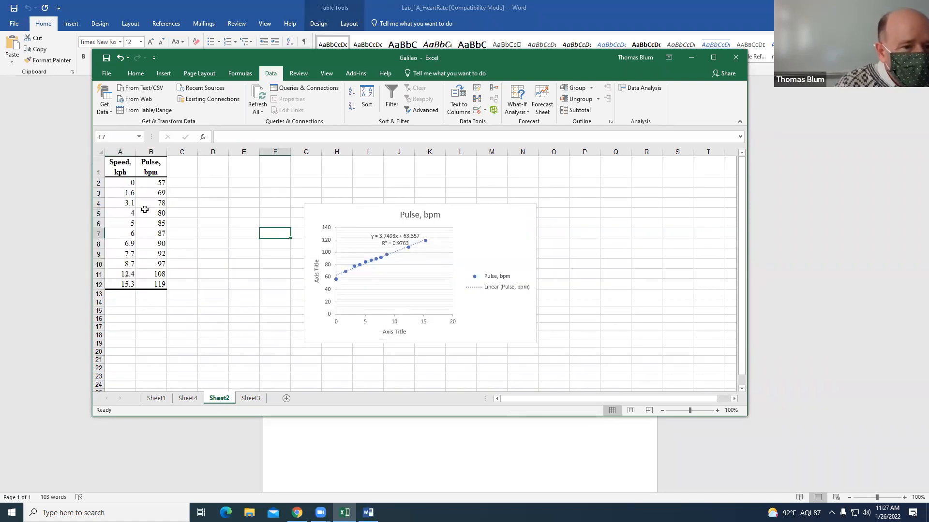
drag(120, 184, 159, 284)
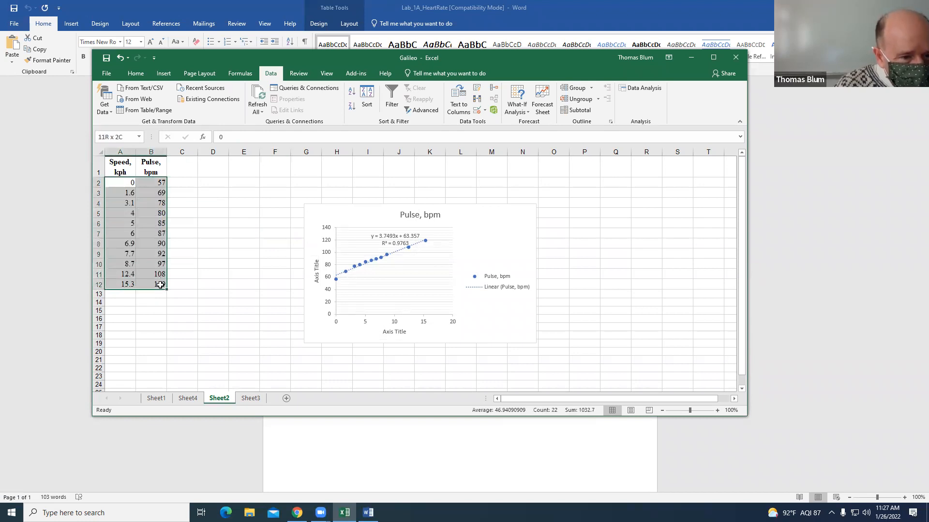
click(164, 73)
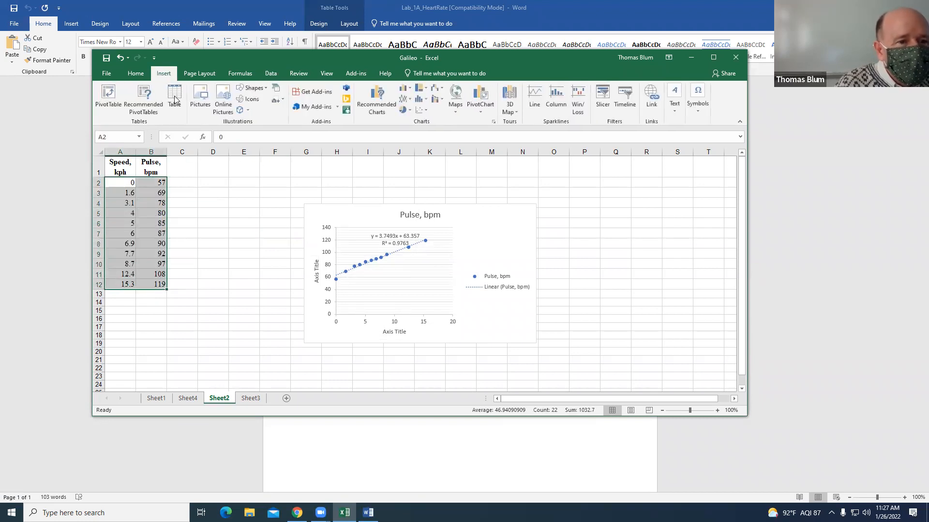
click(419, 109)
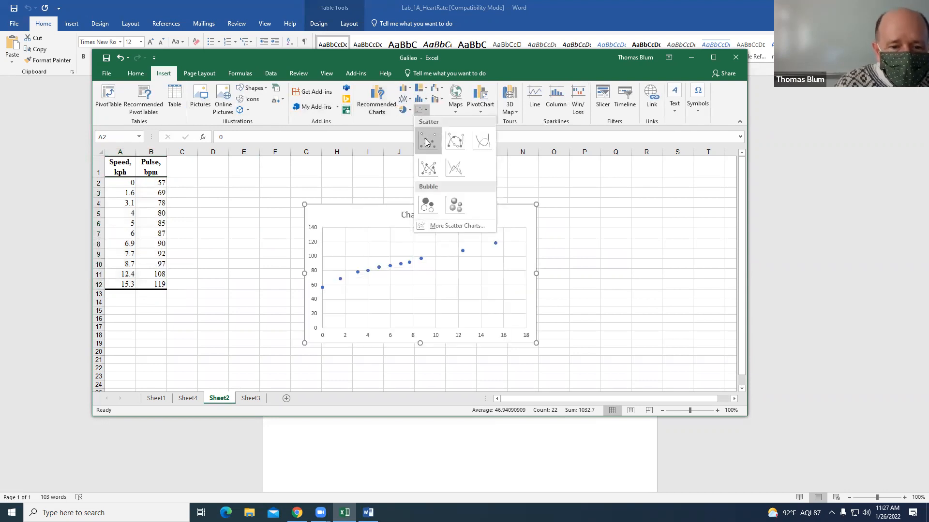
click(426, 142)
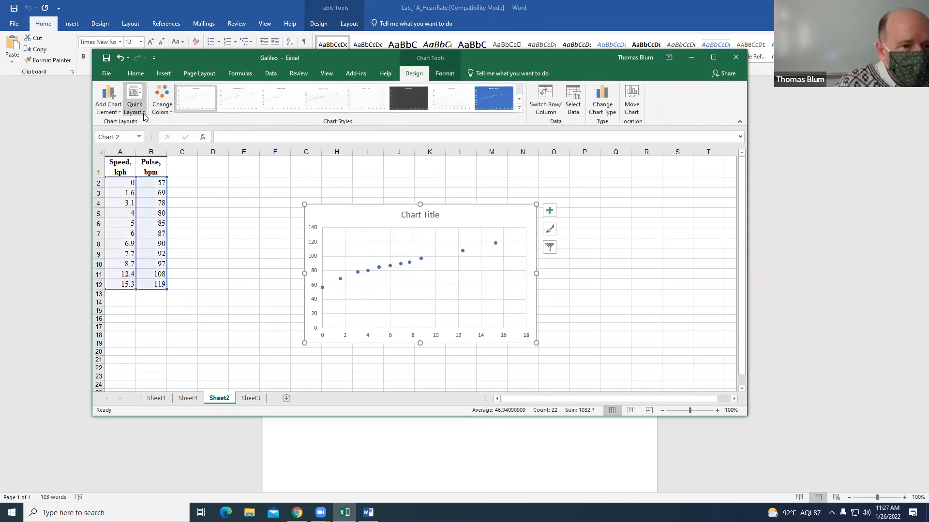
click(144, 113)
click(193, 187)
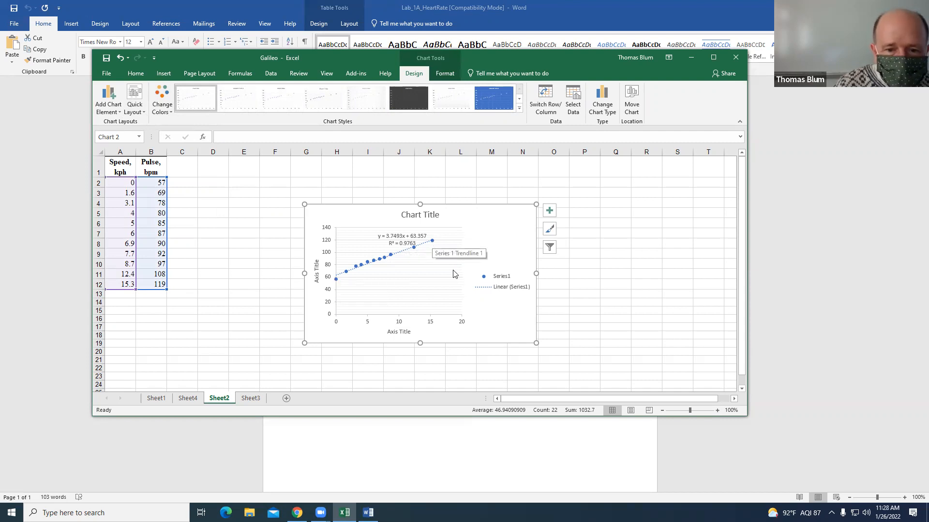
click(432, 243)
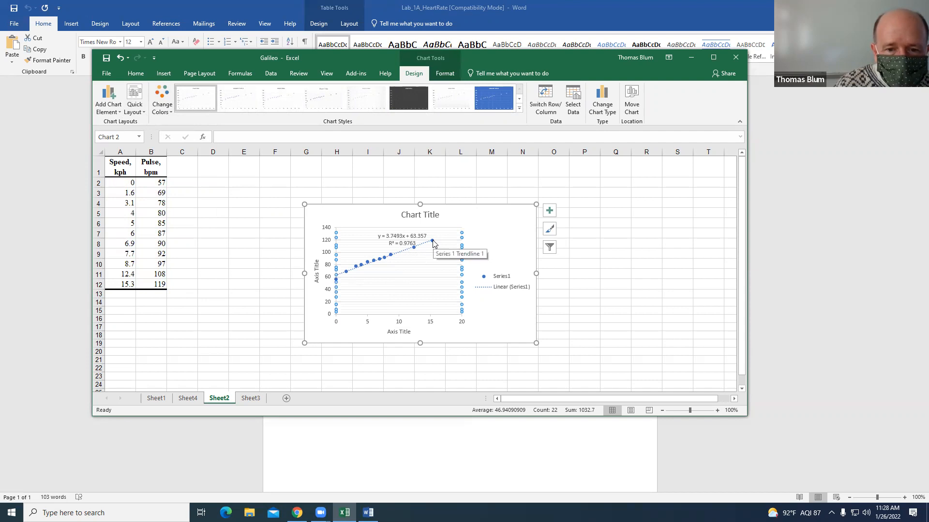
click(433, 240)
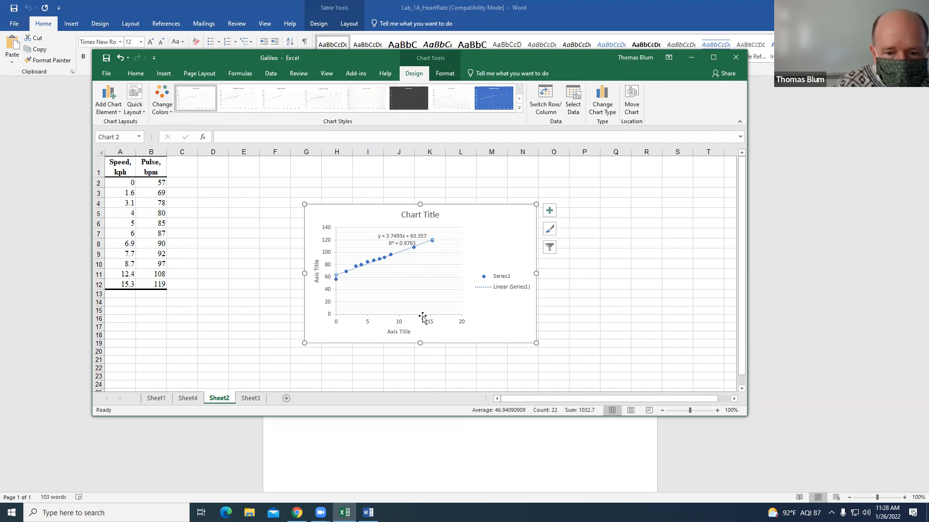
Delete the Sheet4 worksheet holding the first regression output.
click(194, 399)
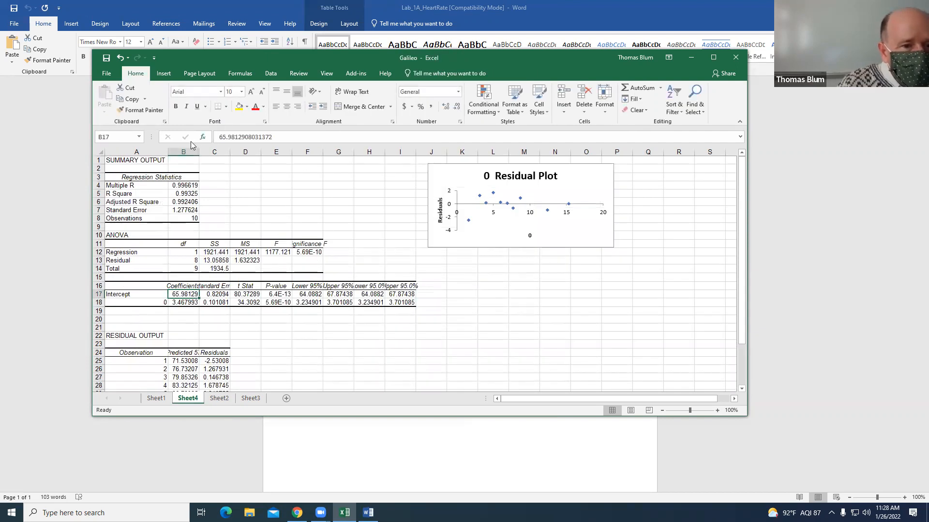
right_click(184, 405)
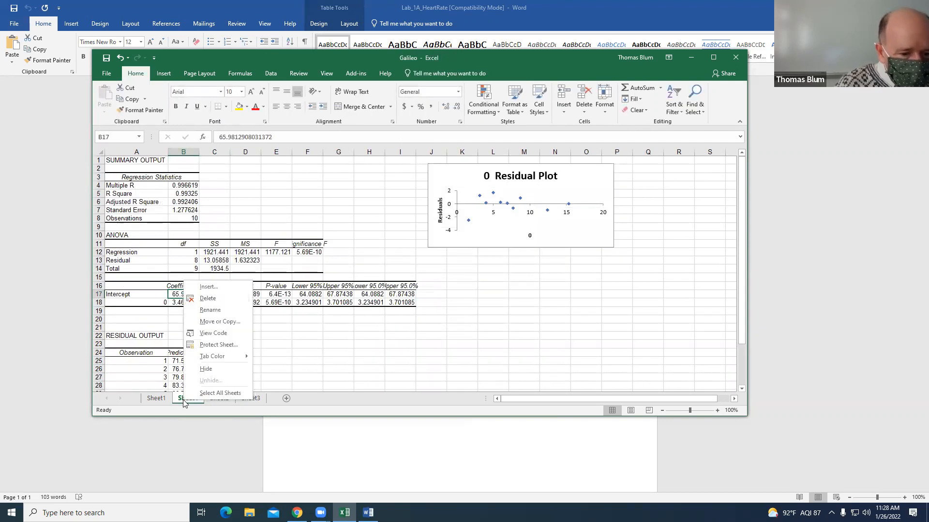
click(209, 298)
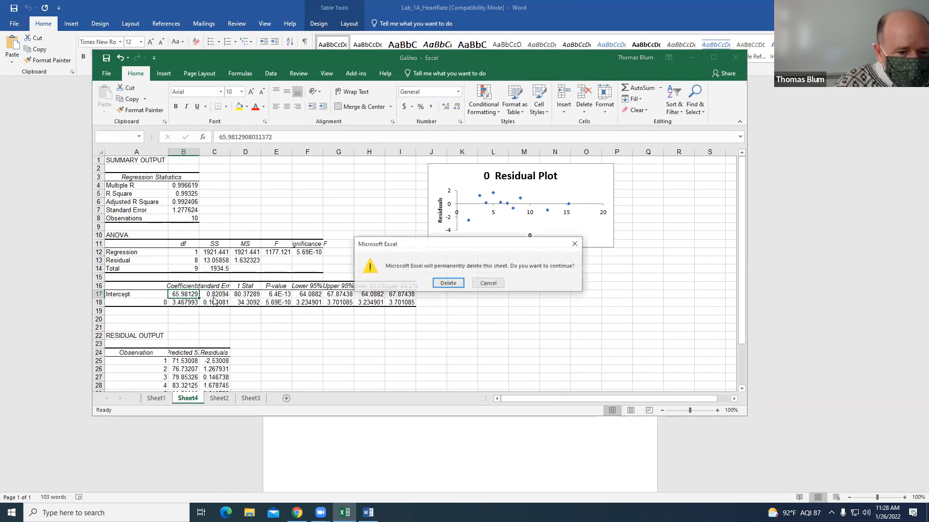
click(454, 283)
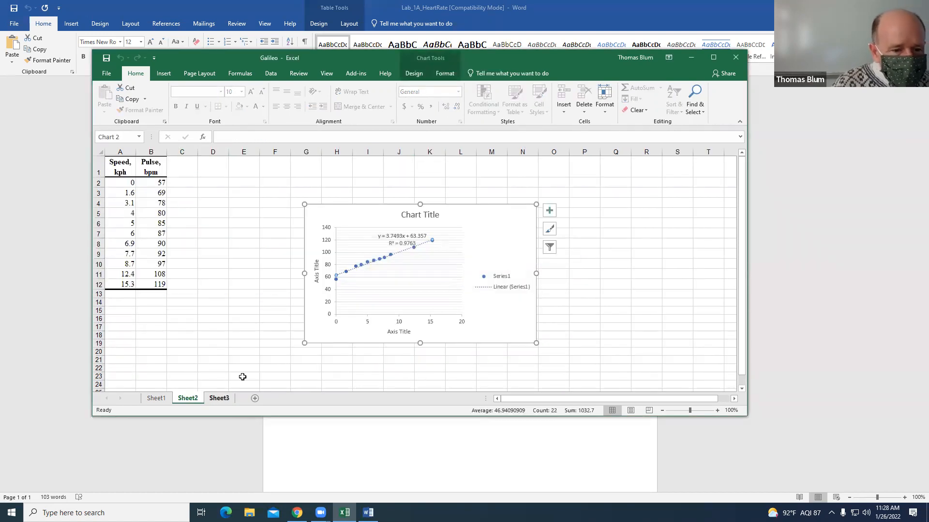
Rerun the regression to a new worksheet with Y range B2:B12, X range A2:A12, and Labels, Residuals and Residual Plots enabled.
click(271, 74)
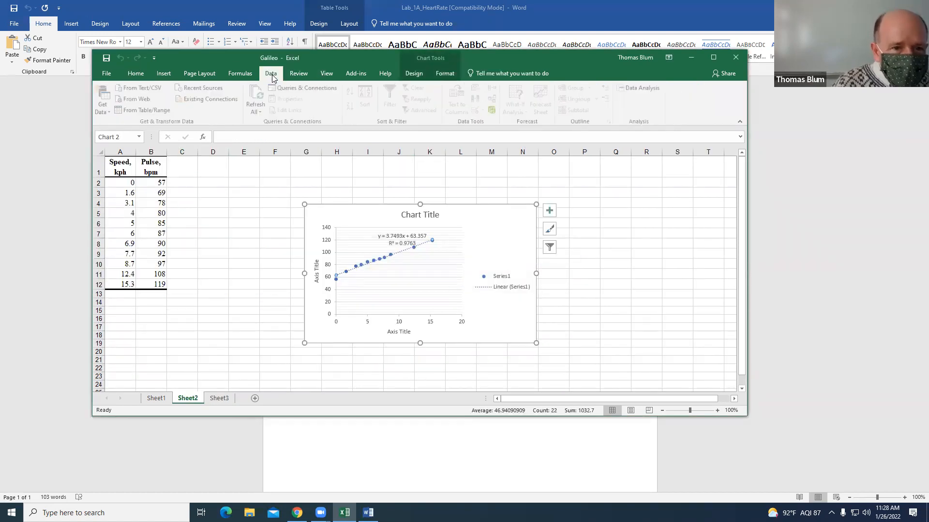
click(637, 89)
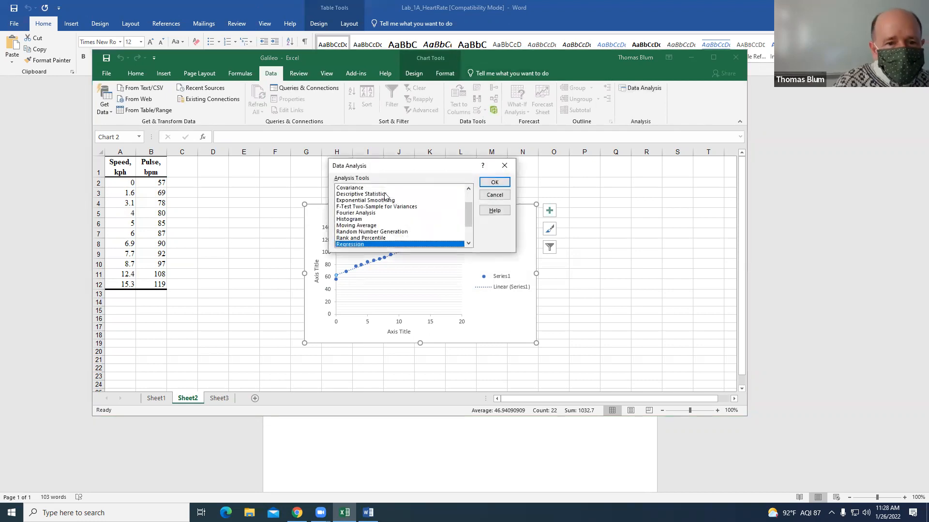
click(495, 181)
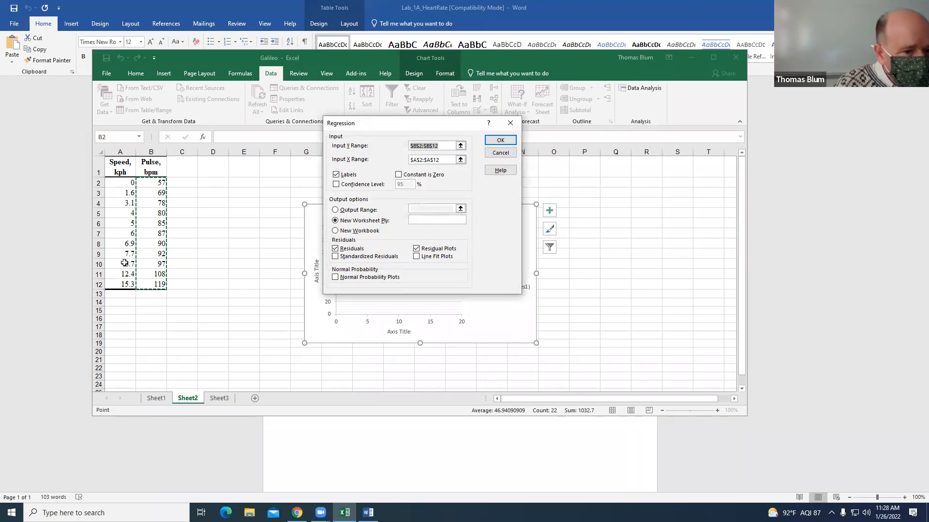
click(500, 141)
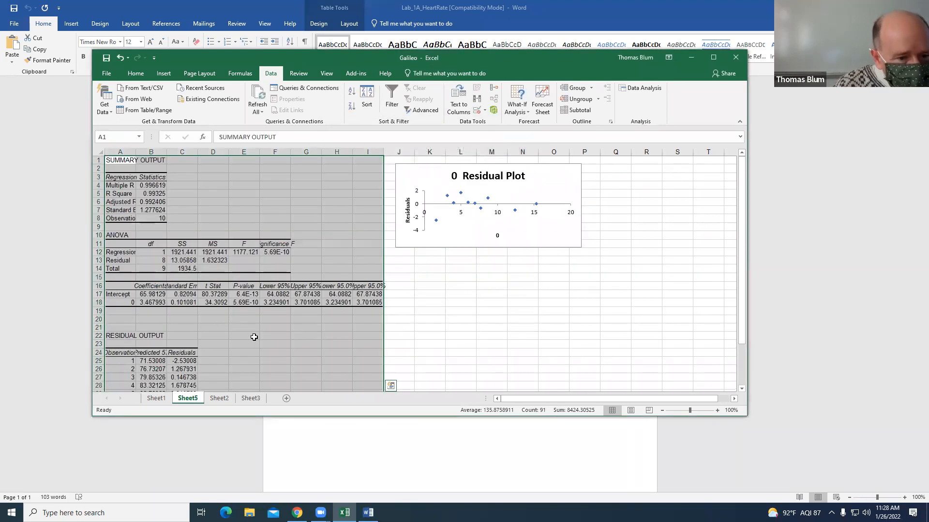
Compare the new regression's intercept and slope coefficients with Sheet2's trendline equation, and examine their P-values on Sheet5.
click(254, 337)
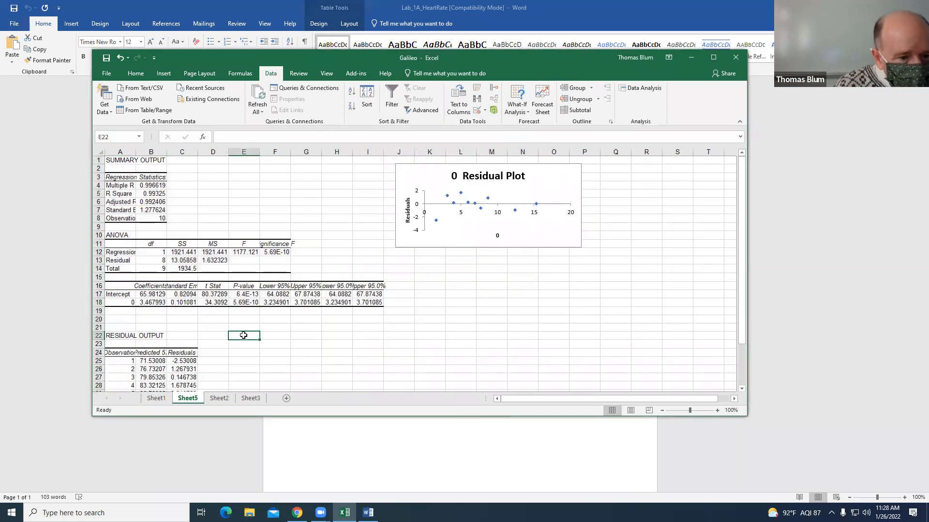
click(220, 399)
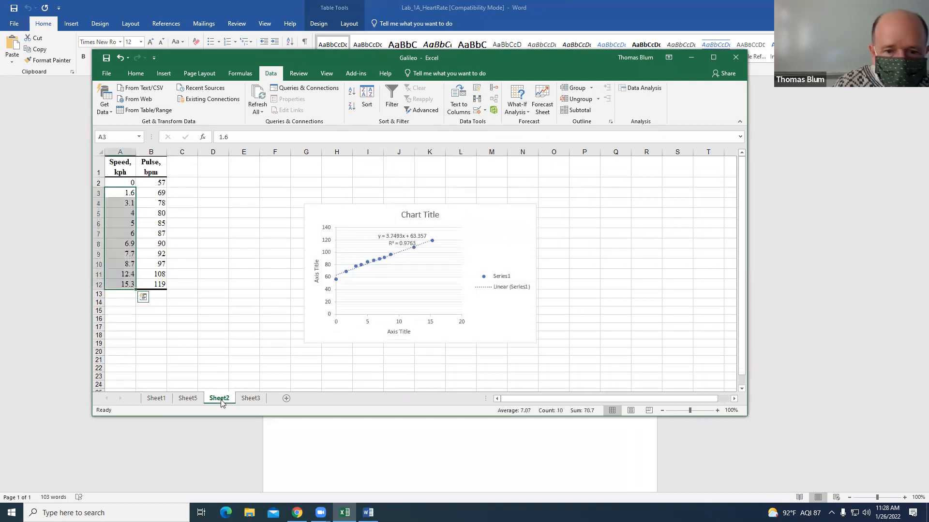
click(193, 399)
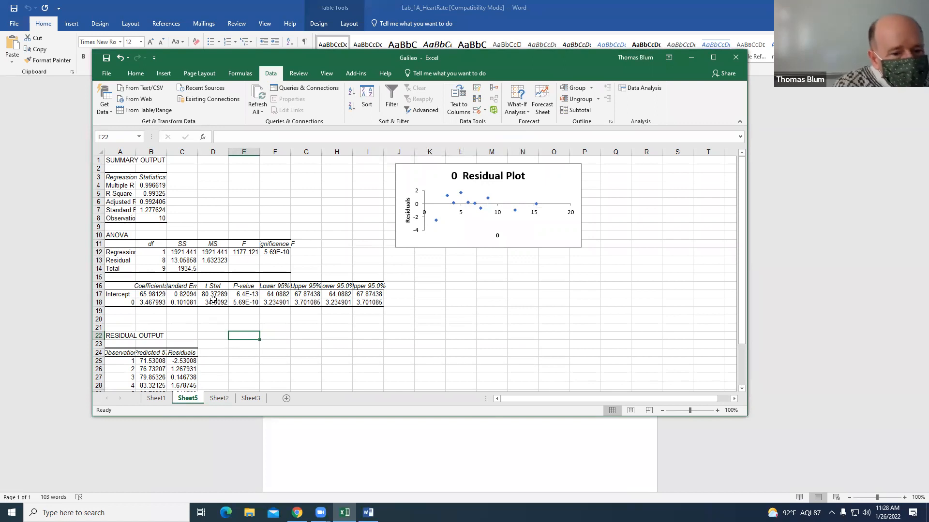
click(152, 293)
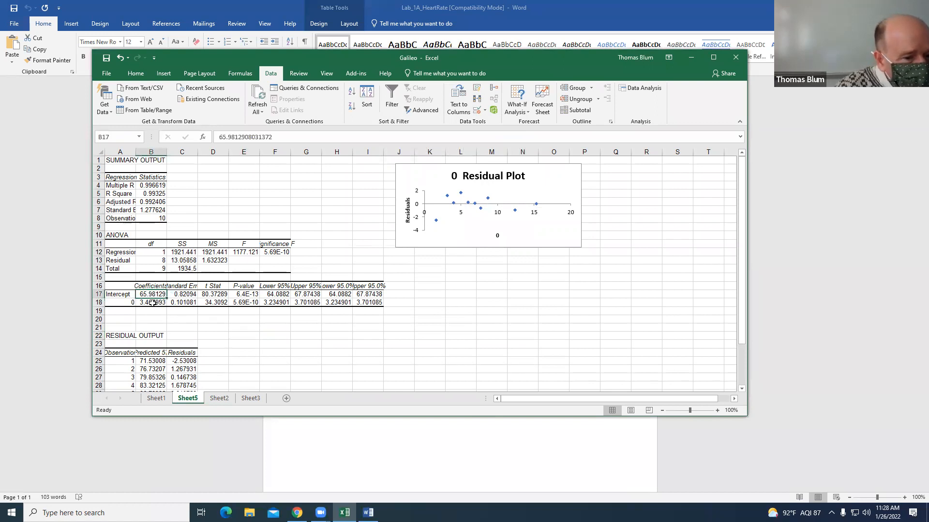
click(153, 303)
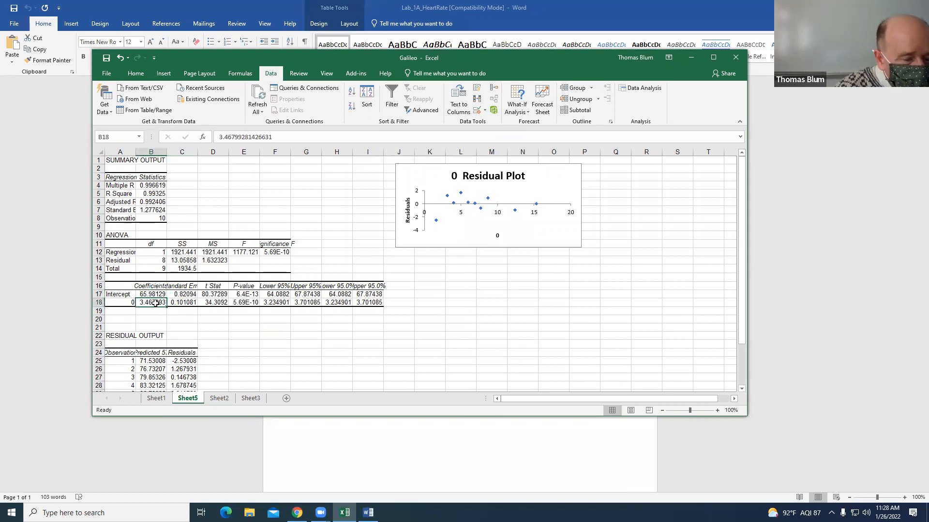
click(147, 295)
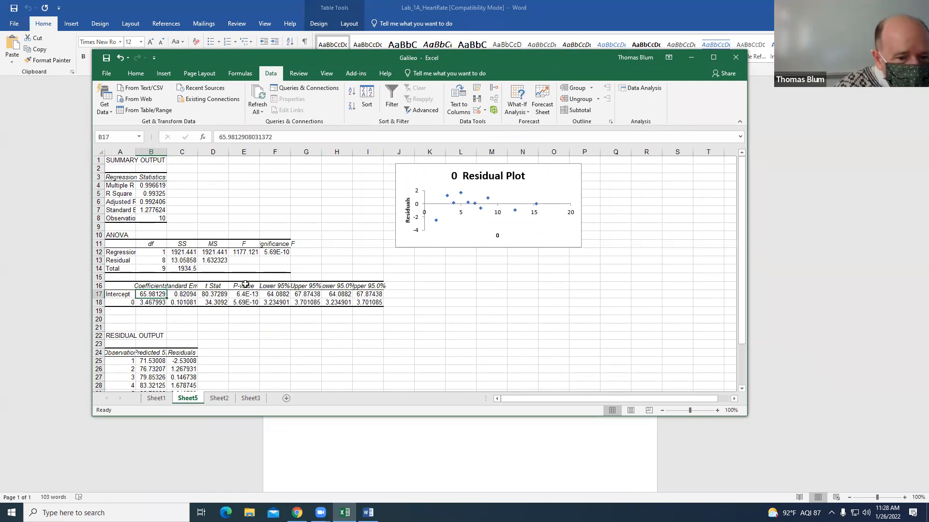
drag(246, 284, 245, 303)
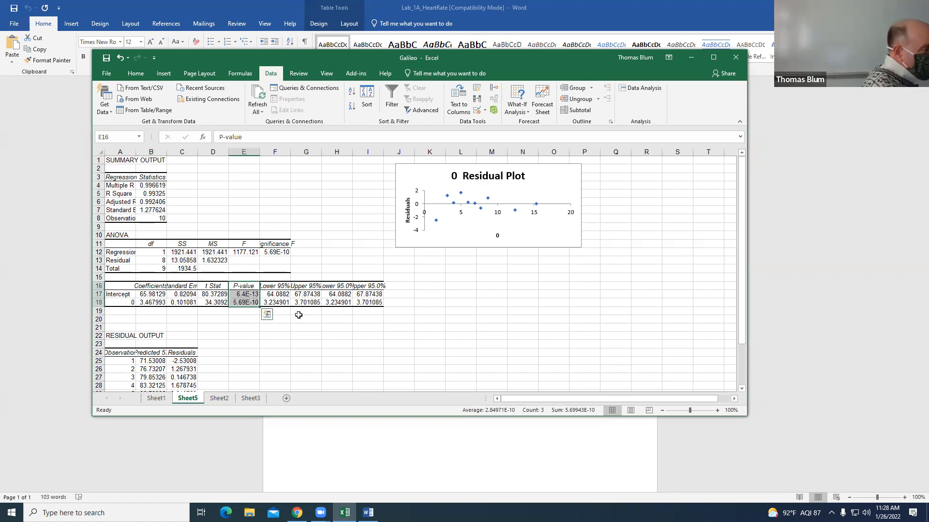
click(255, 294)
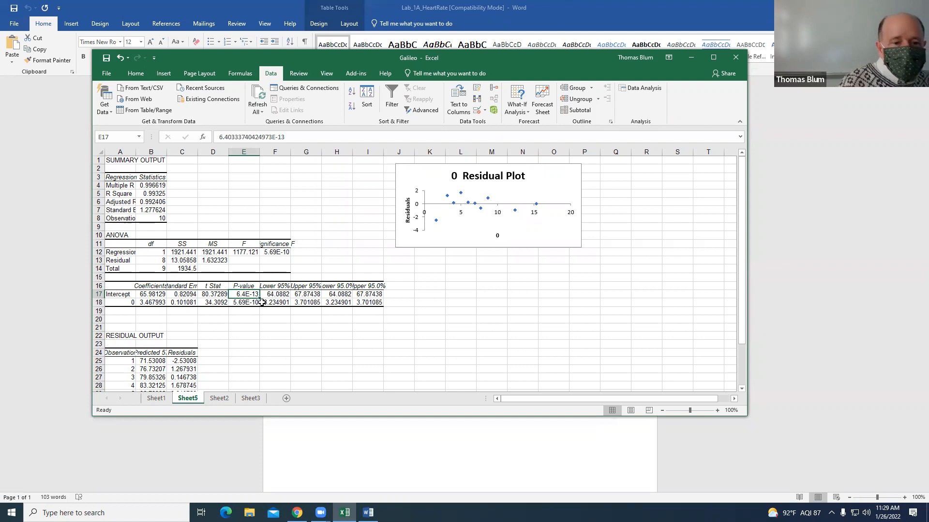
Compare the full-precision P-values of the intercept and slope in cells E17 and E18 of the regression output.
click(244, 303)
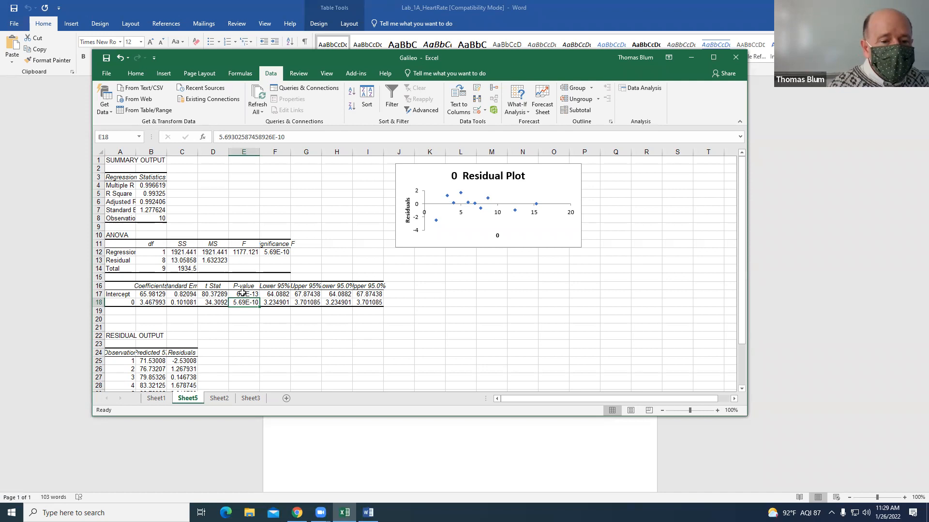
click(245, 293)
click(250, 304)
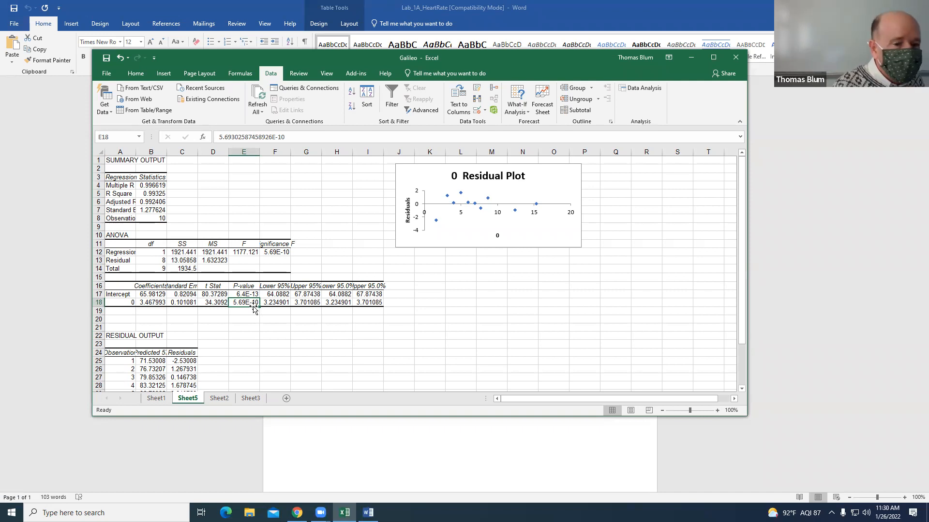
click(245, 294)
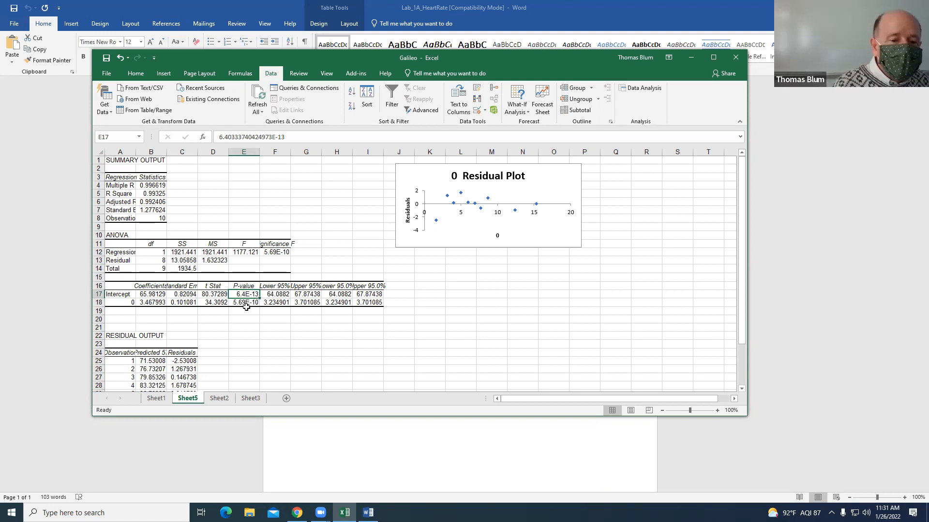
click(244, 302)
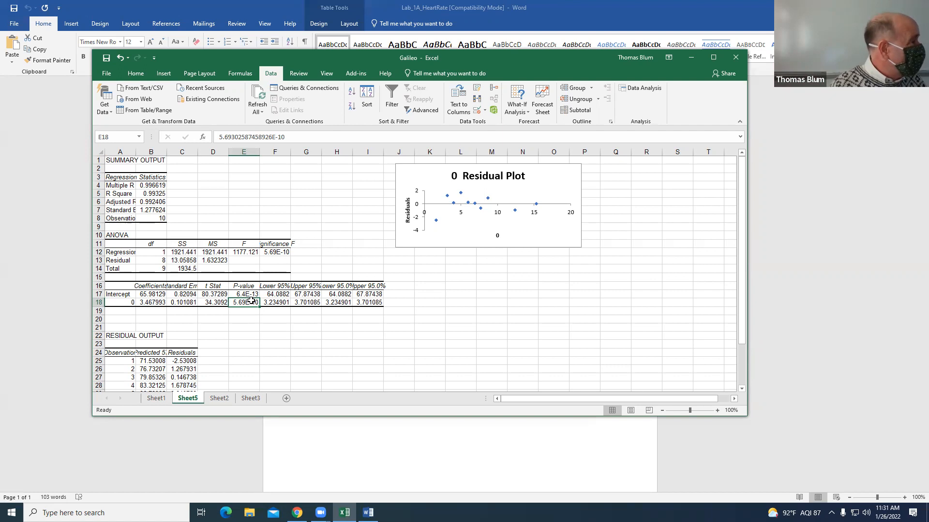
key(Up)
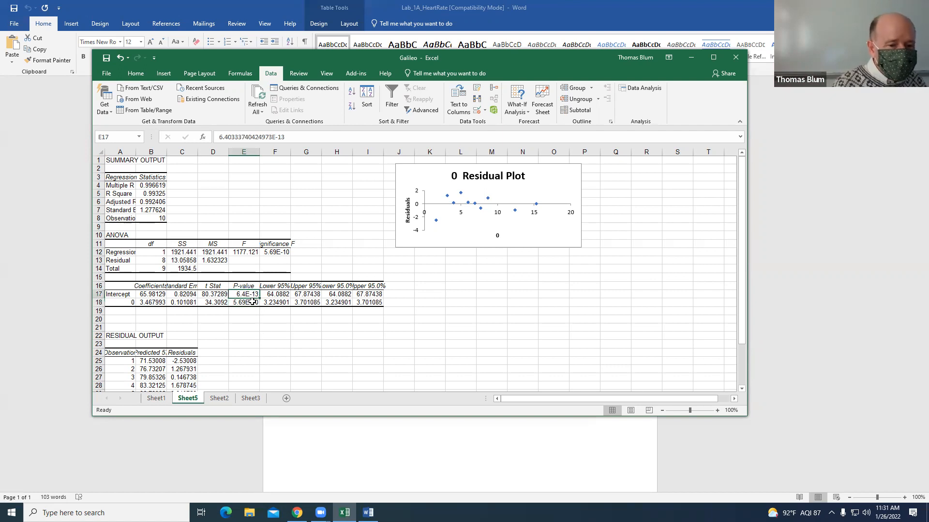
click(254, 302)
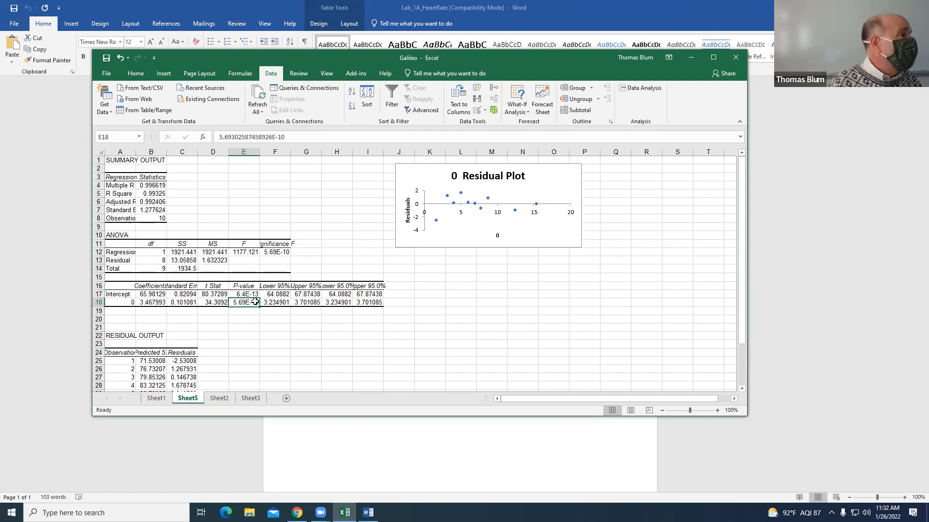
click(247, 294)
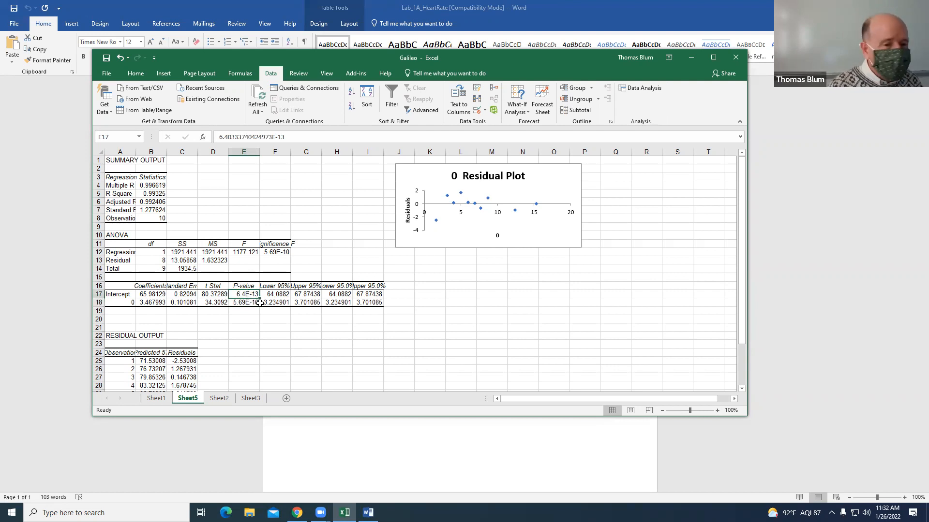
click(247, 302)
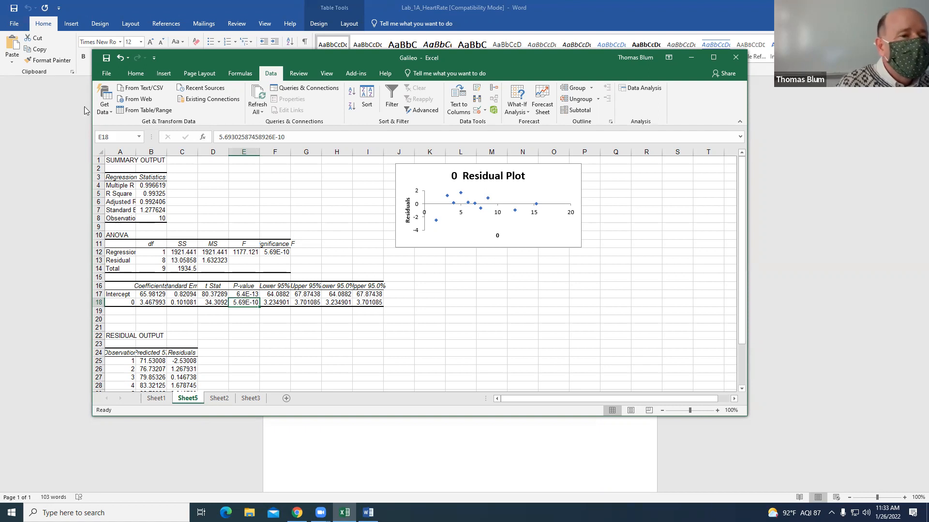
Check the add-ins list in Excel Options for the Analysis ToolPak, and close the options without changing anything.
click(108, 72)
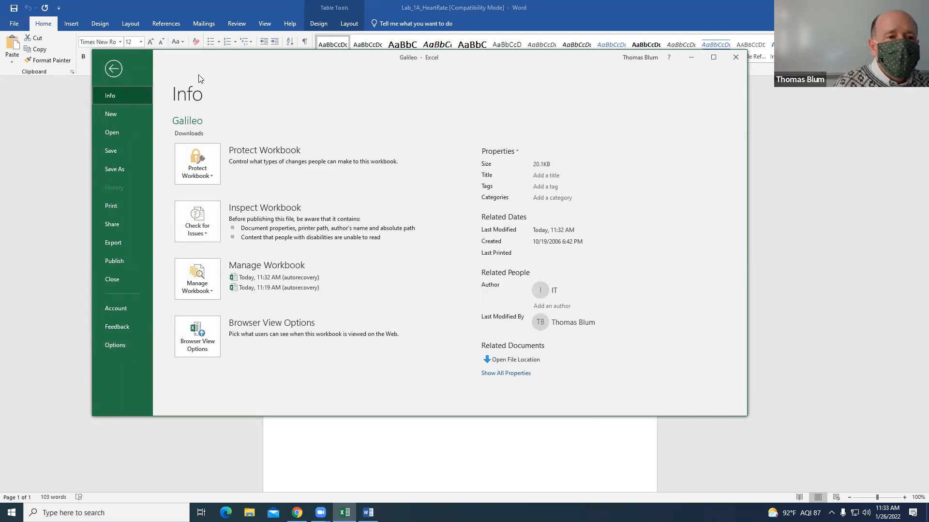
click(131, 344)
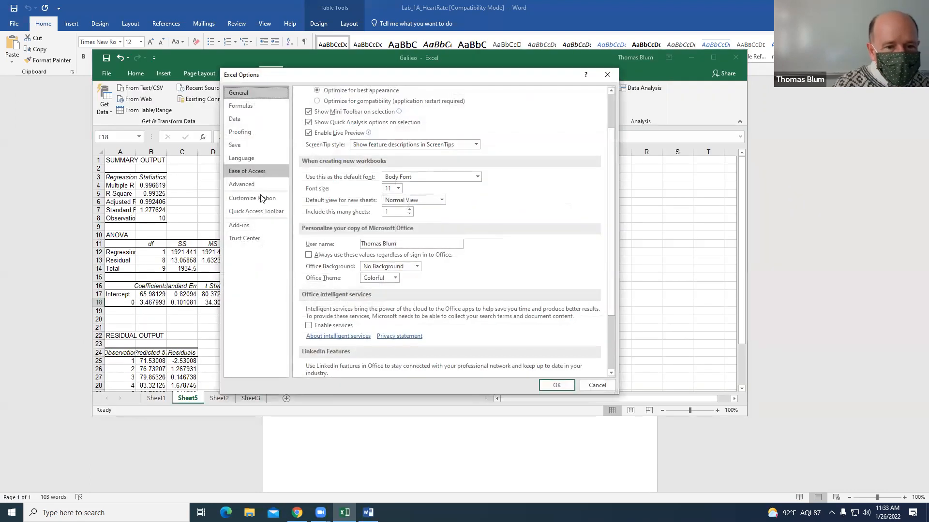
click(246, 228)
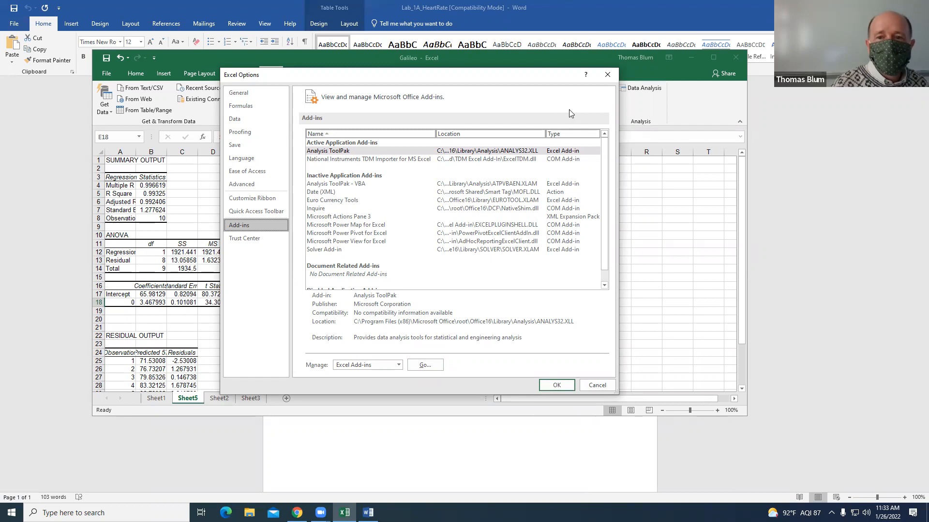
click(607, 74)
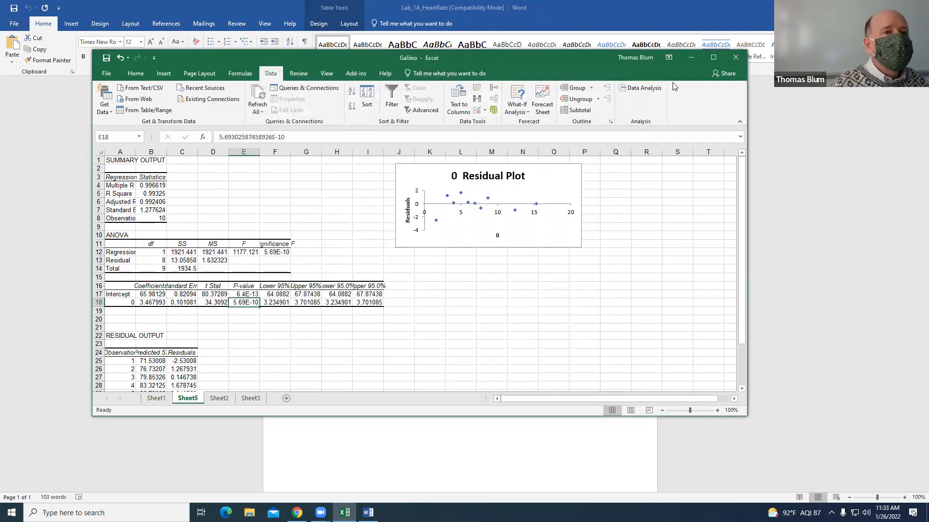